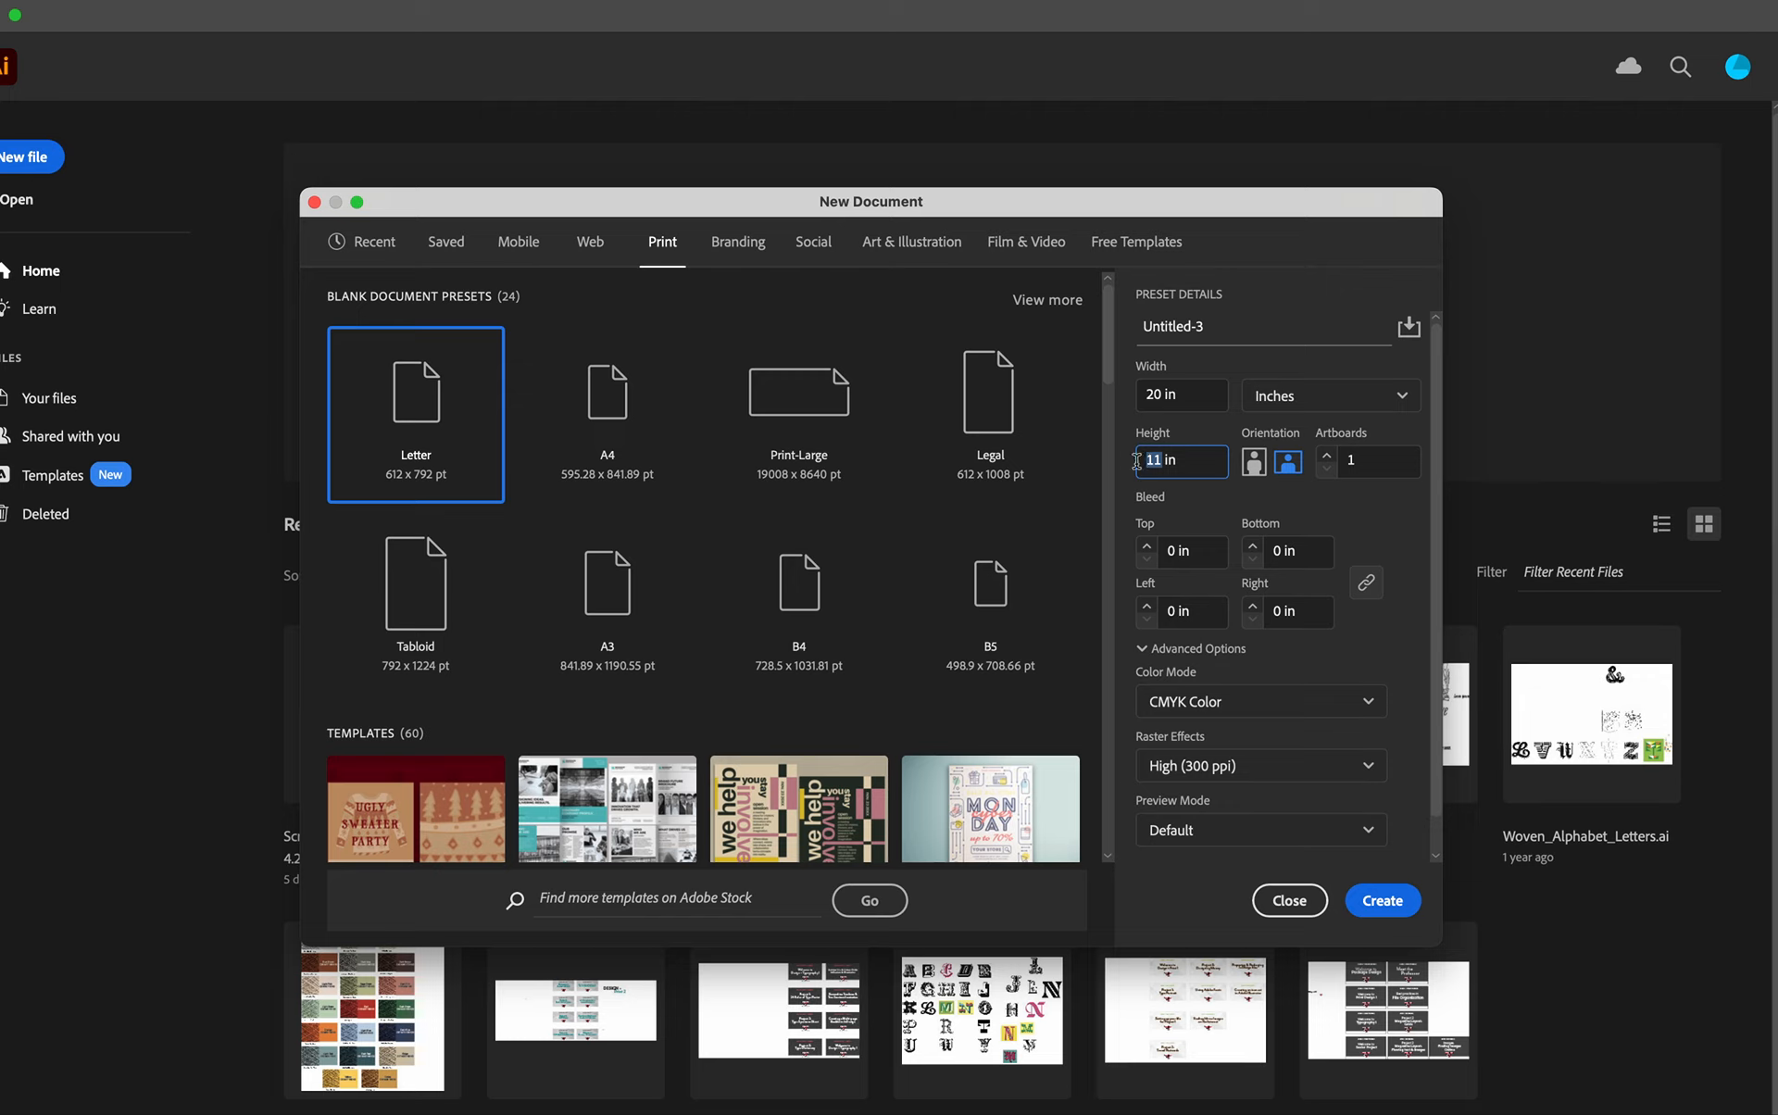
# - Set the new document's height to 24 in with portrait orientation and 0.125 in bleed on all sides, and create it
pyautogui.write('24')
pyautogui.click(1256, 467)
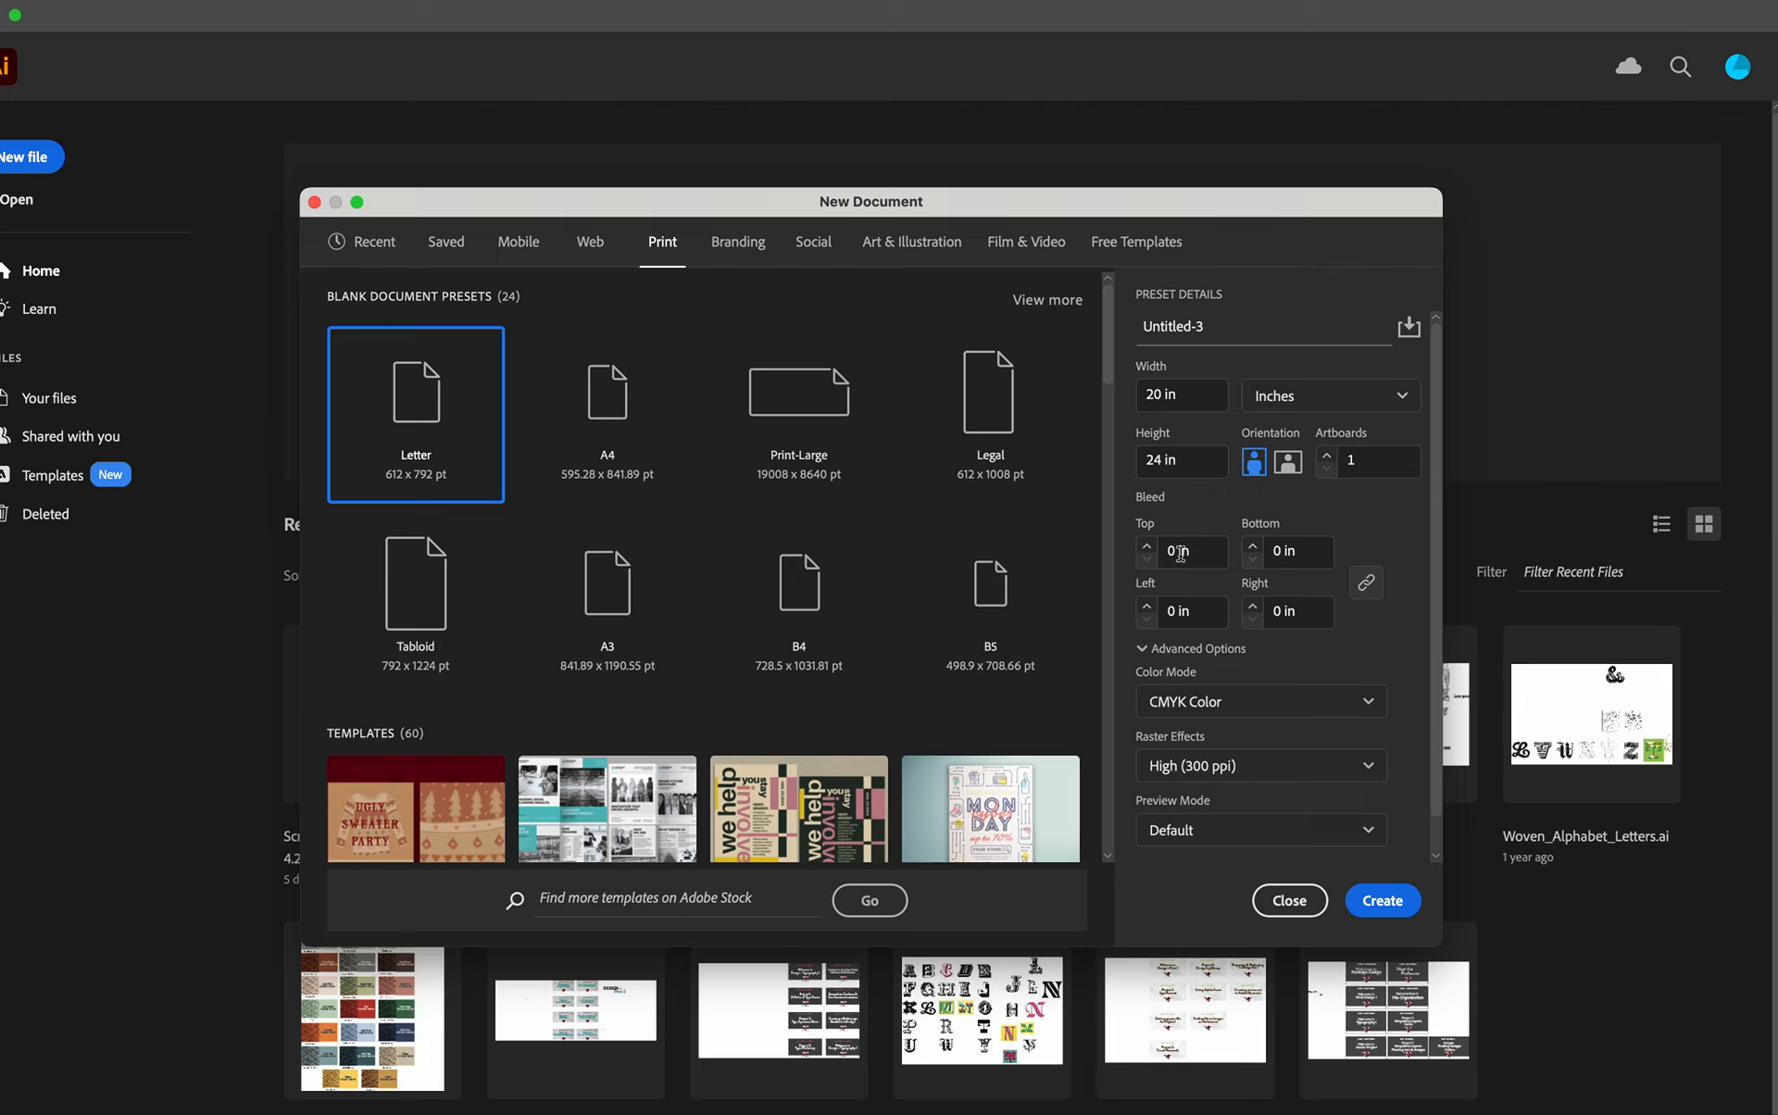
pyautogui.click(1147, 545)
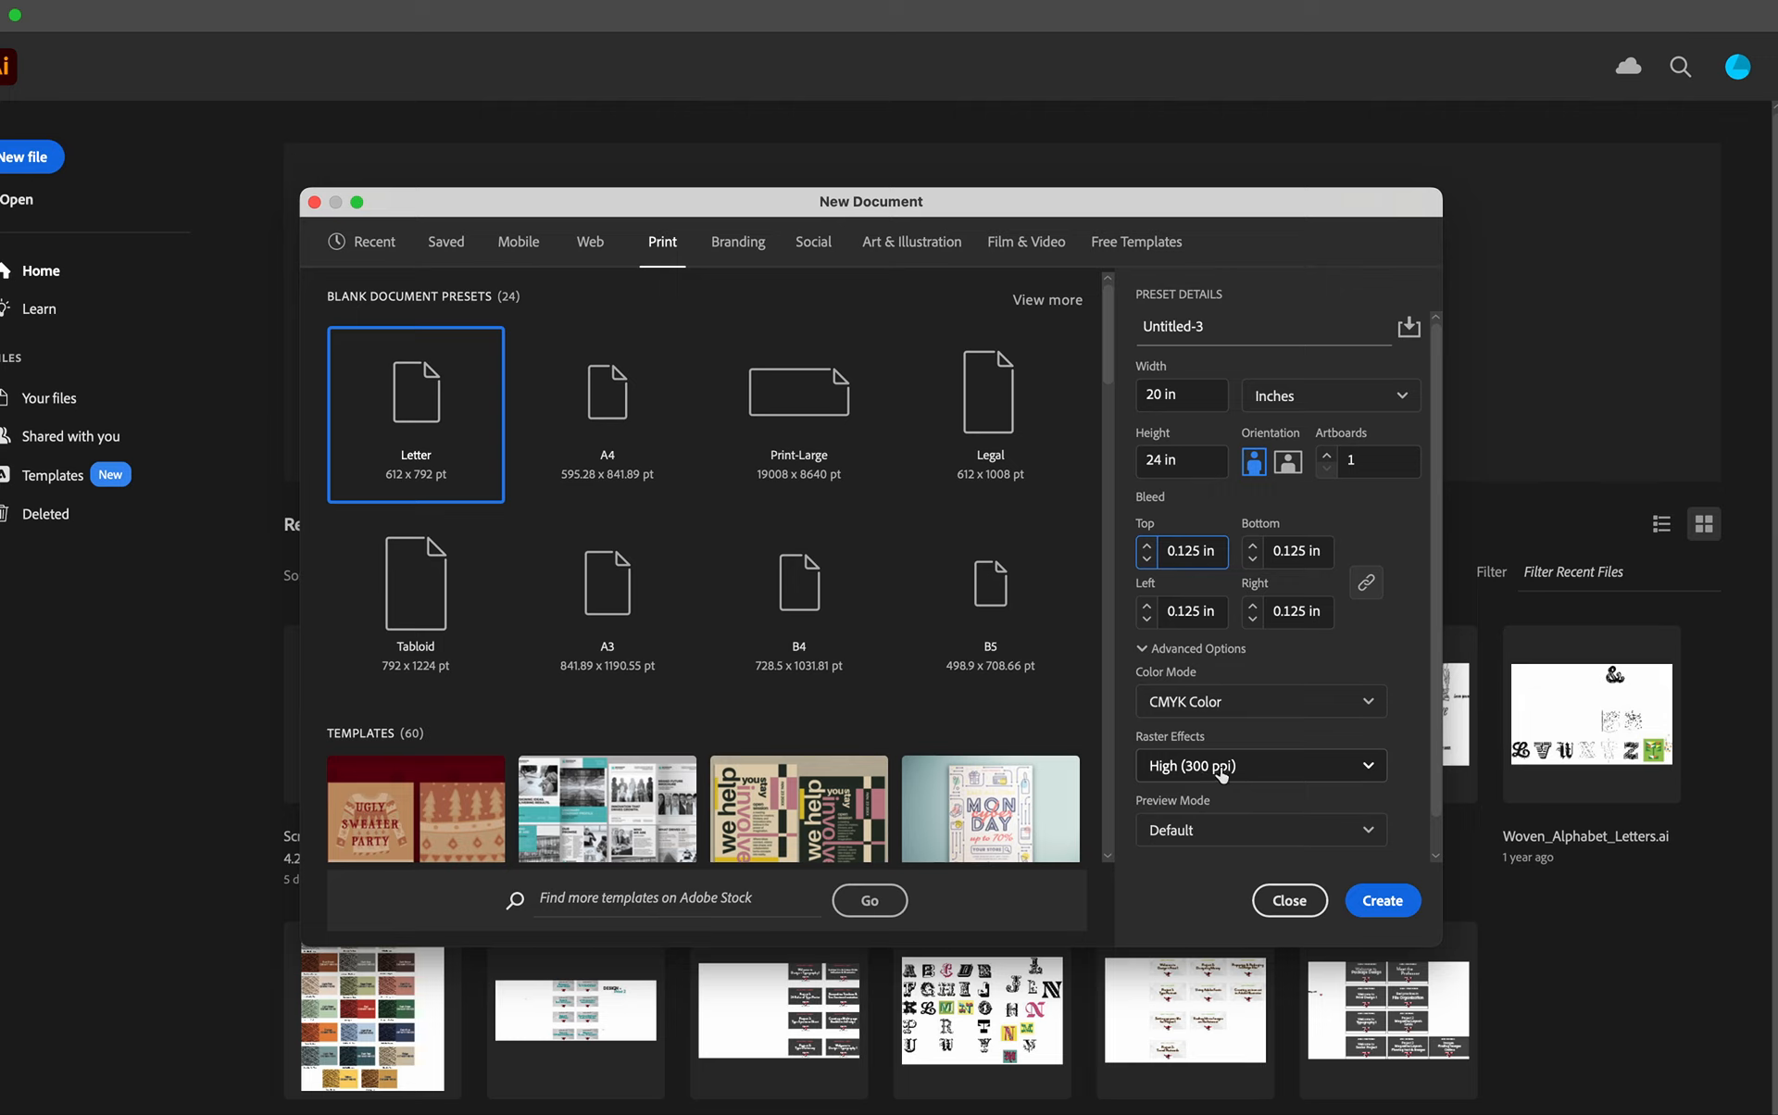
pyautogui.scroll(-2, 1218, 776)
pyautogui.scroll(2, 1220, 774)
pyautogui.click(1385, 902)
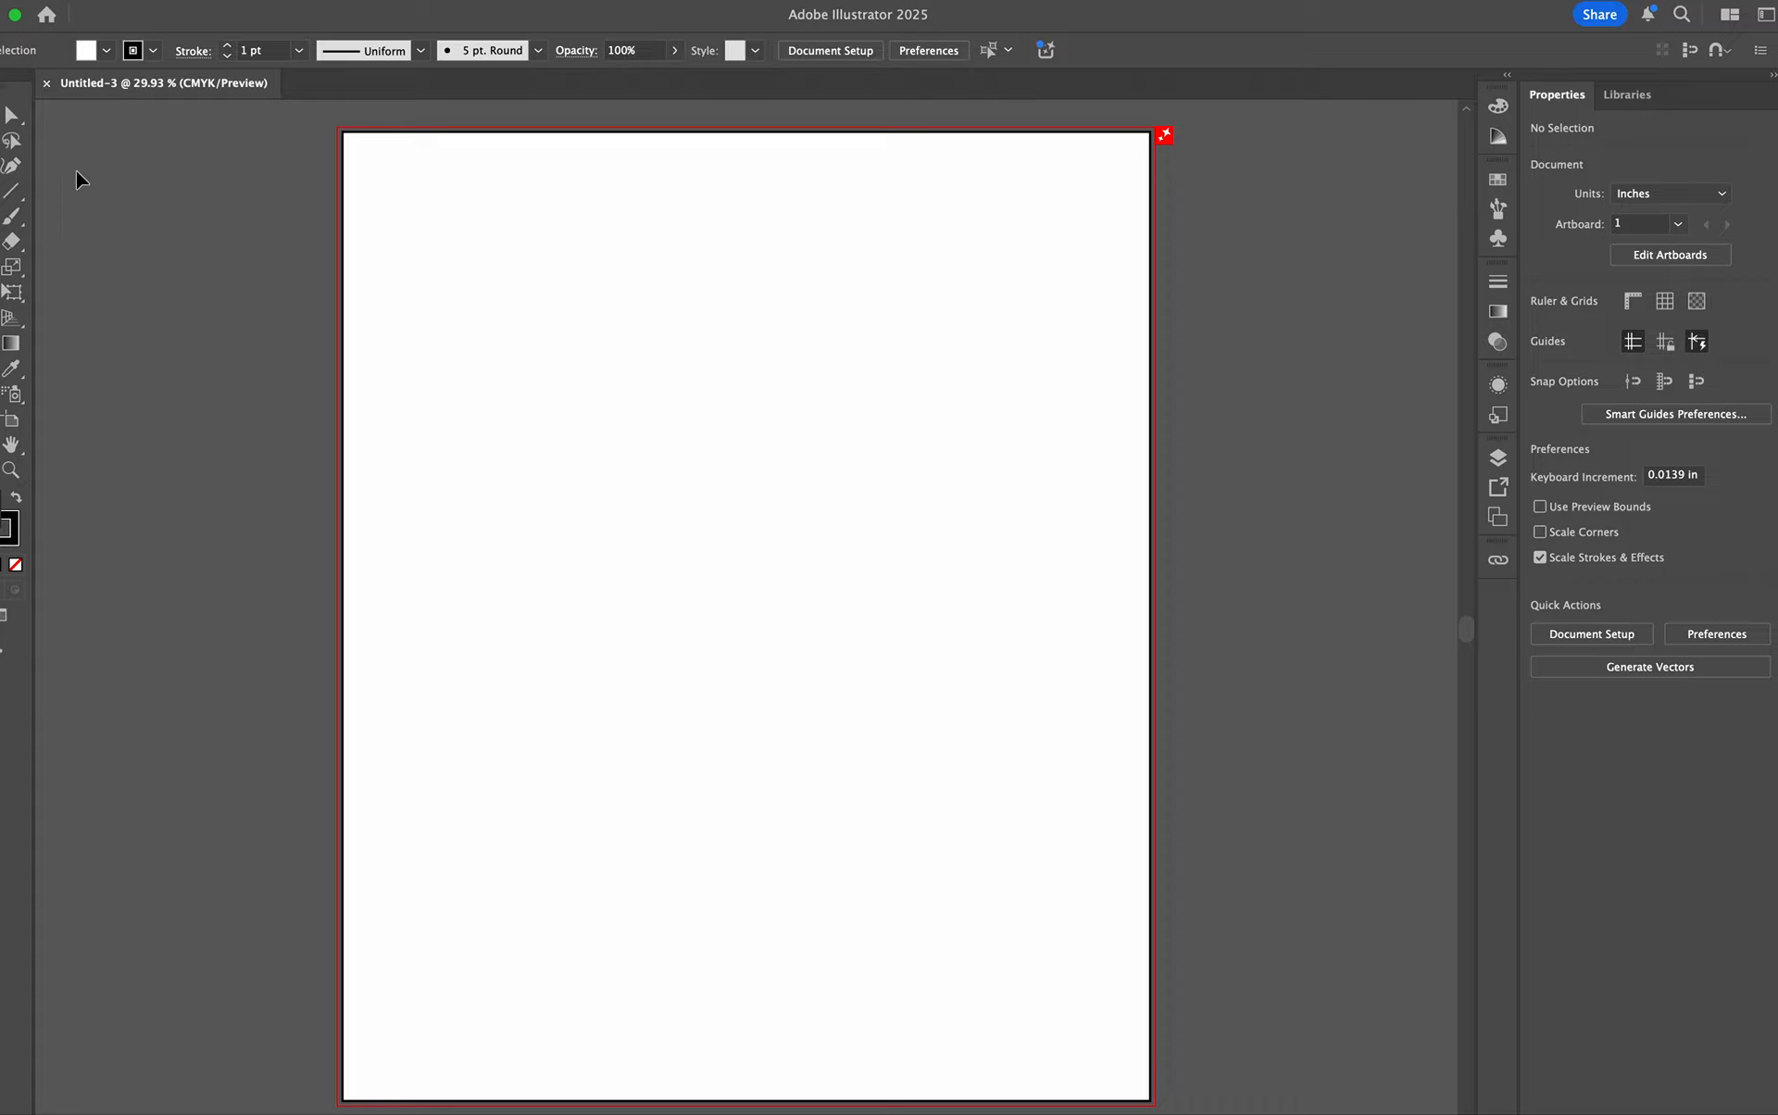
# - Show the rulers and place margin guides about 1 in inside all four edges of the artboard
pyautogui.press('super+r')
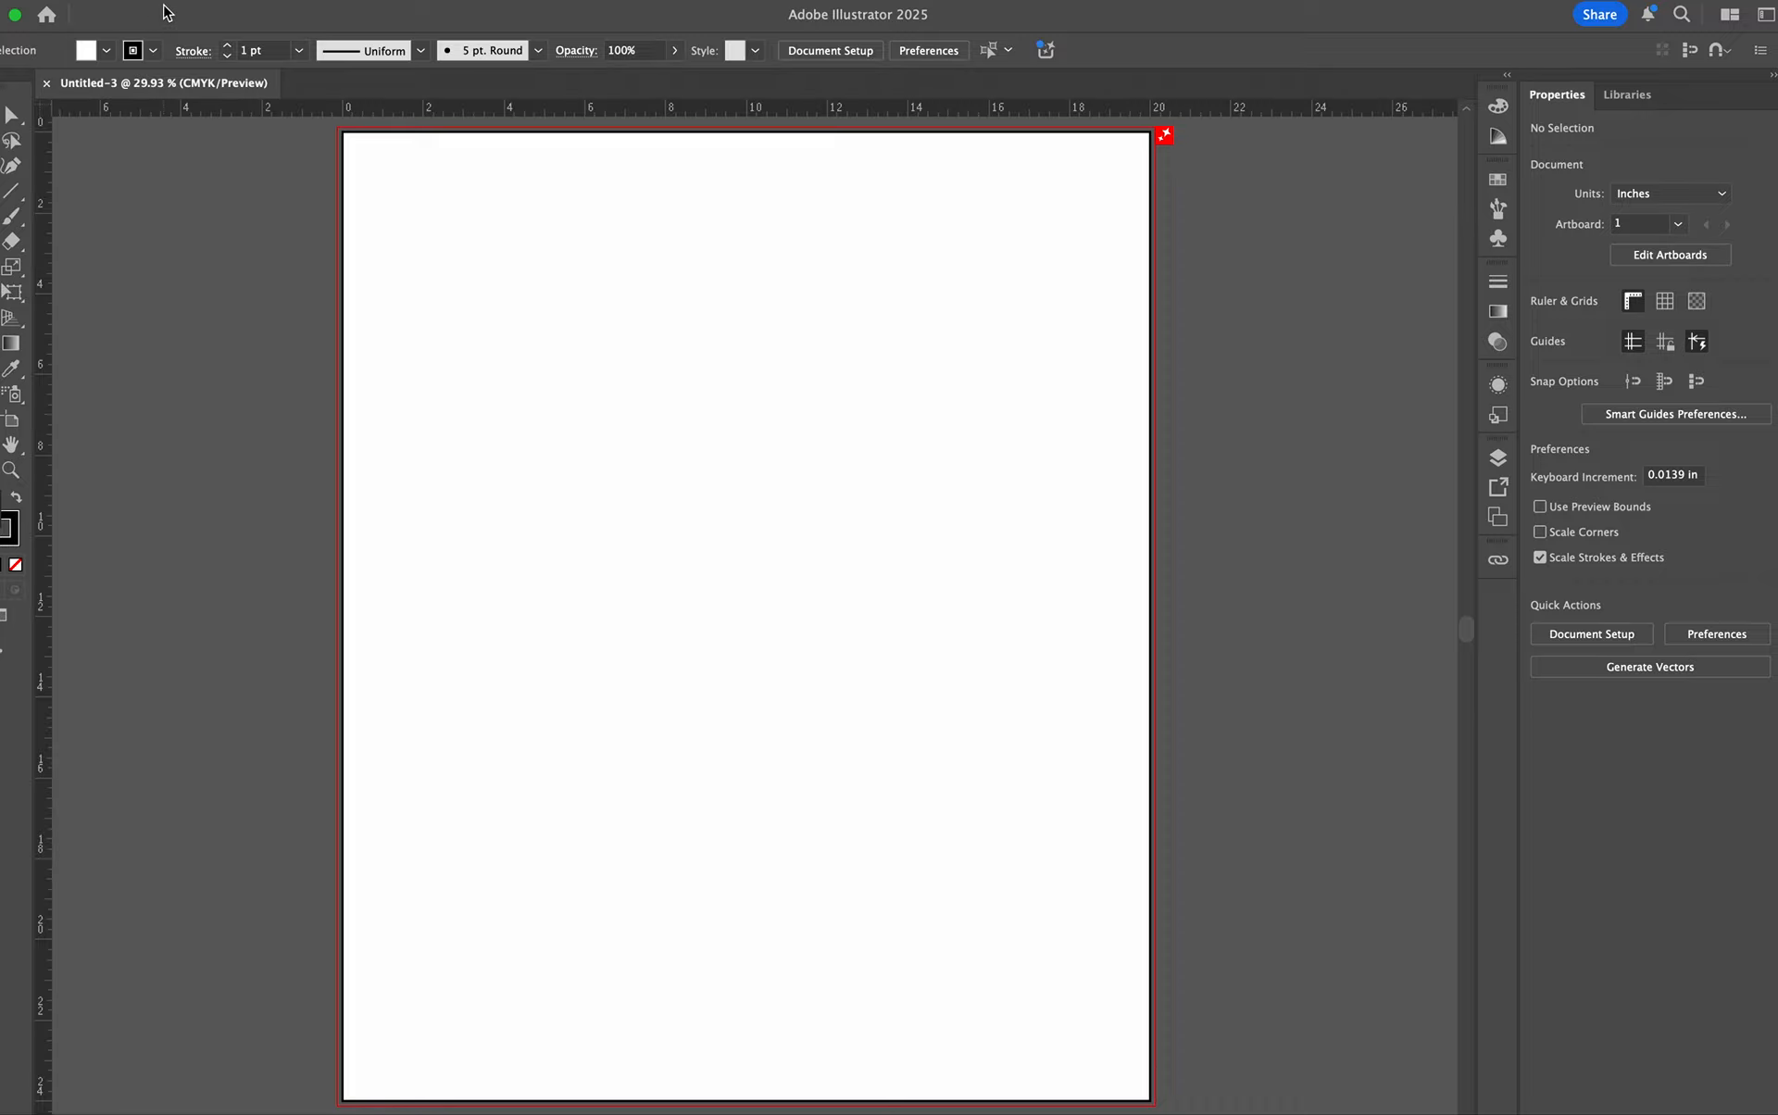
pyautogui.moveTo(44, 185); pyautogui.dragTo(406, 172)
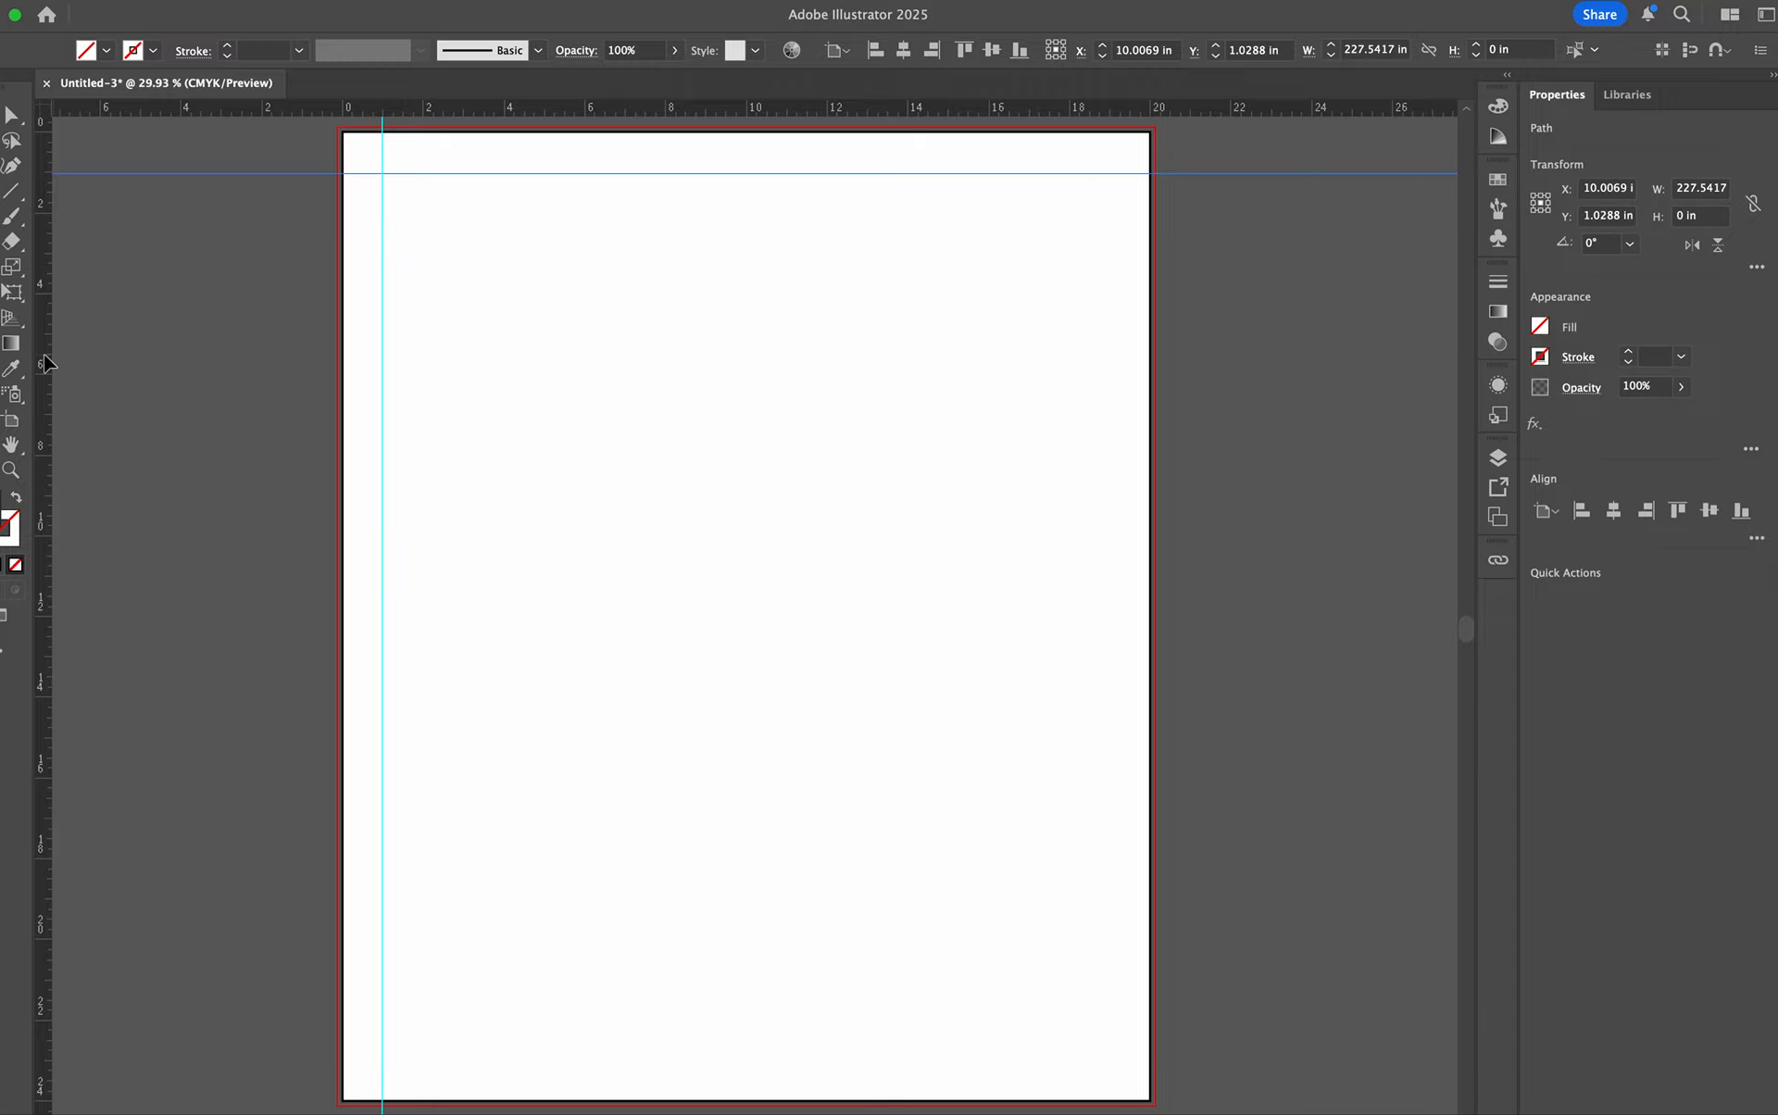
pyautogui.moveTo(44, 355); pyautogui.dragTo(1109, 377)
pyautogui.moveTo(876, 113); pyautogui.dragTo(822, 1057)
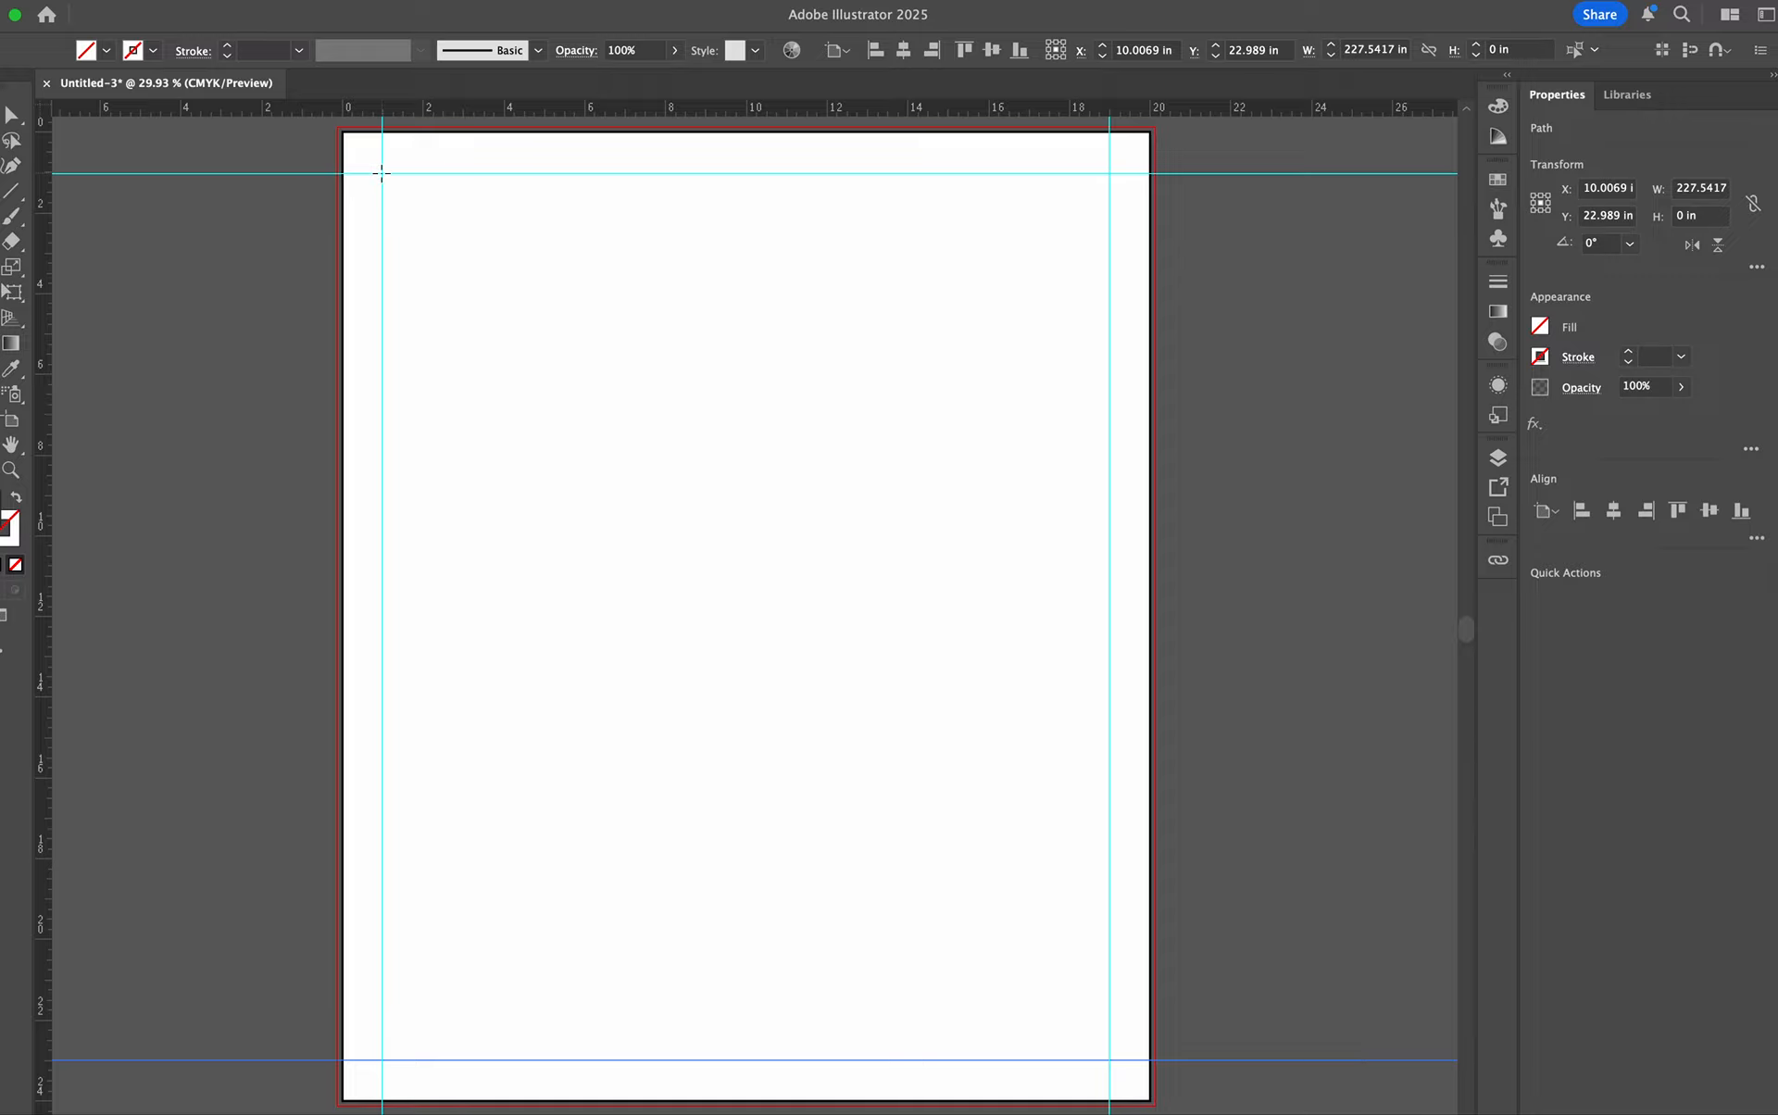
# - Draw a rectangle about 18 by 22 in between the margin guides and align its left edge to the guide
pyautogui.moveTo(382, 173); pyautogui.dragTo(1111, 1061)
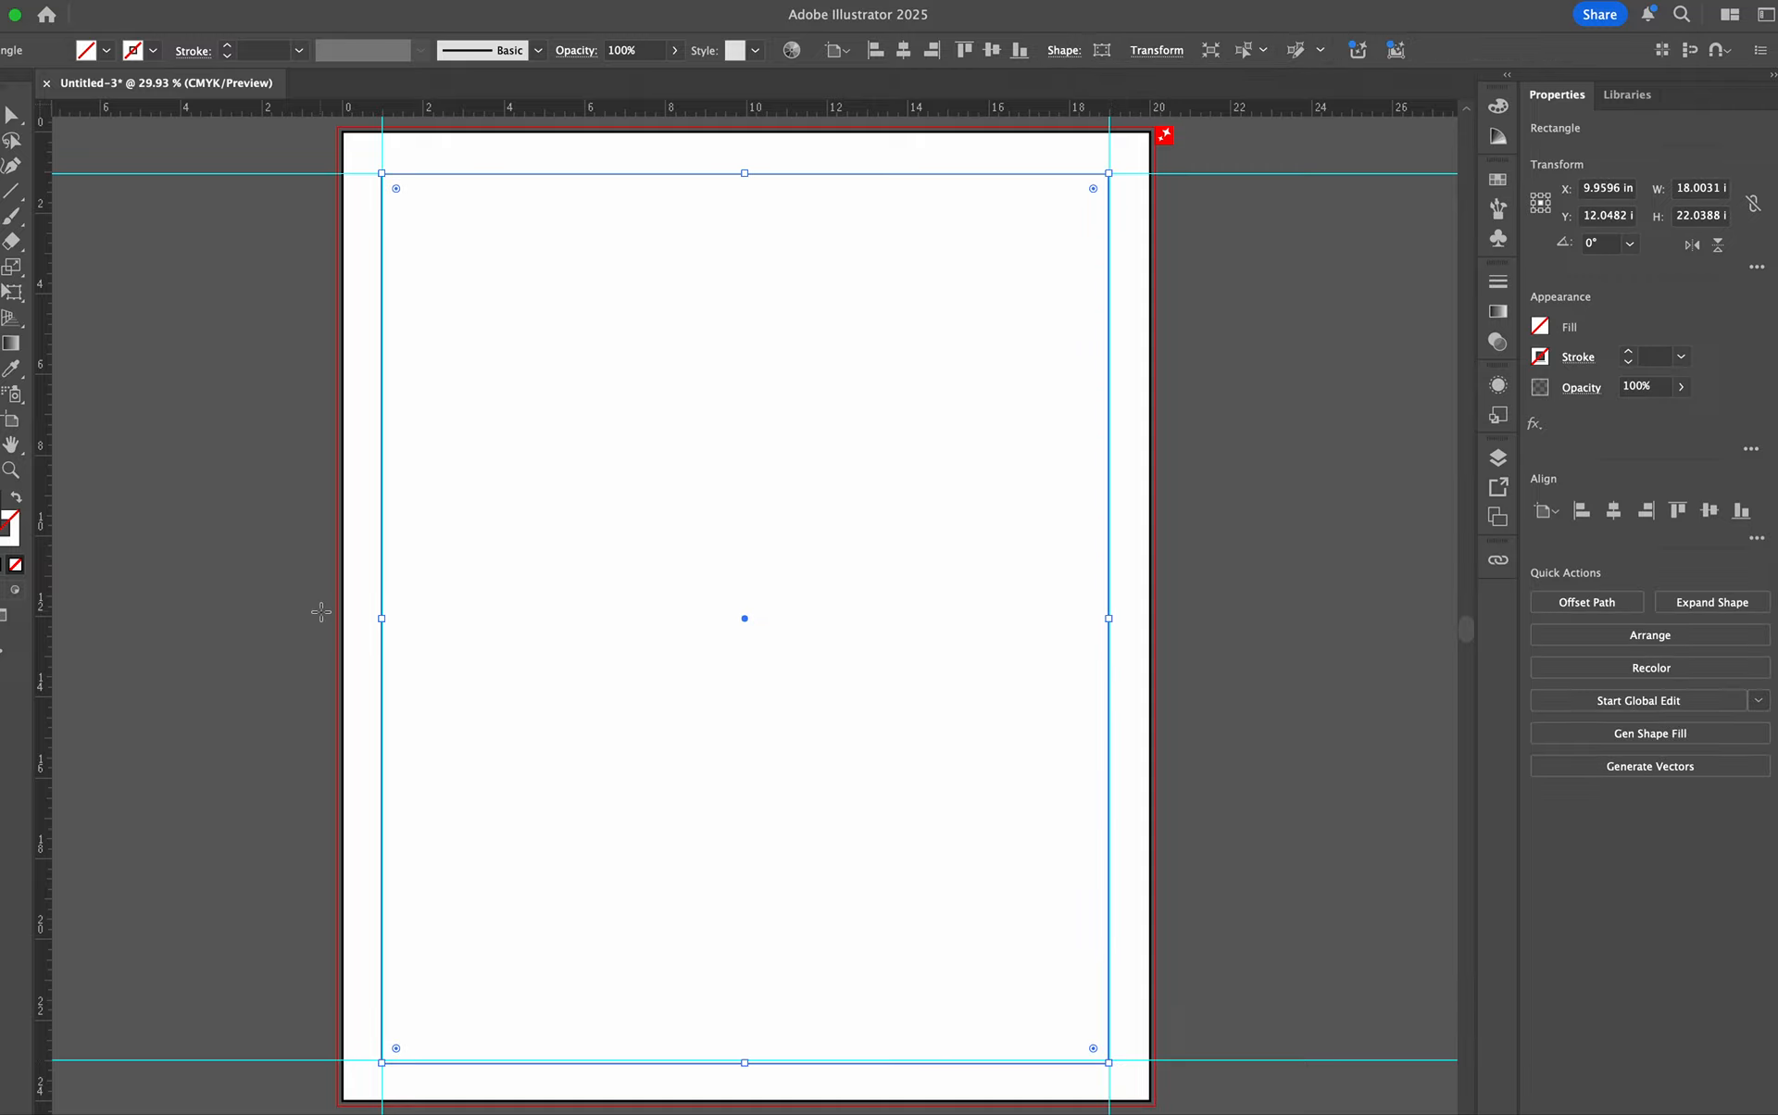
pyautogui.click(12, 129)
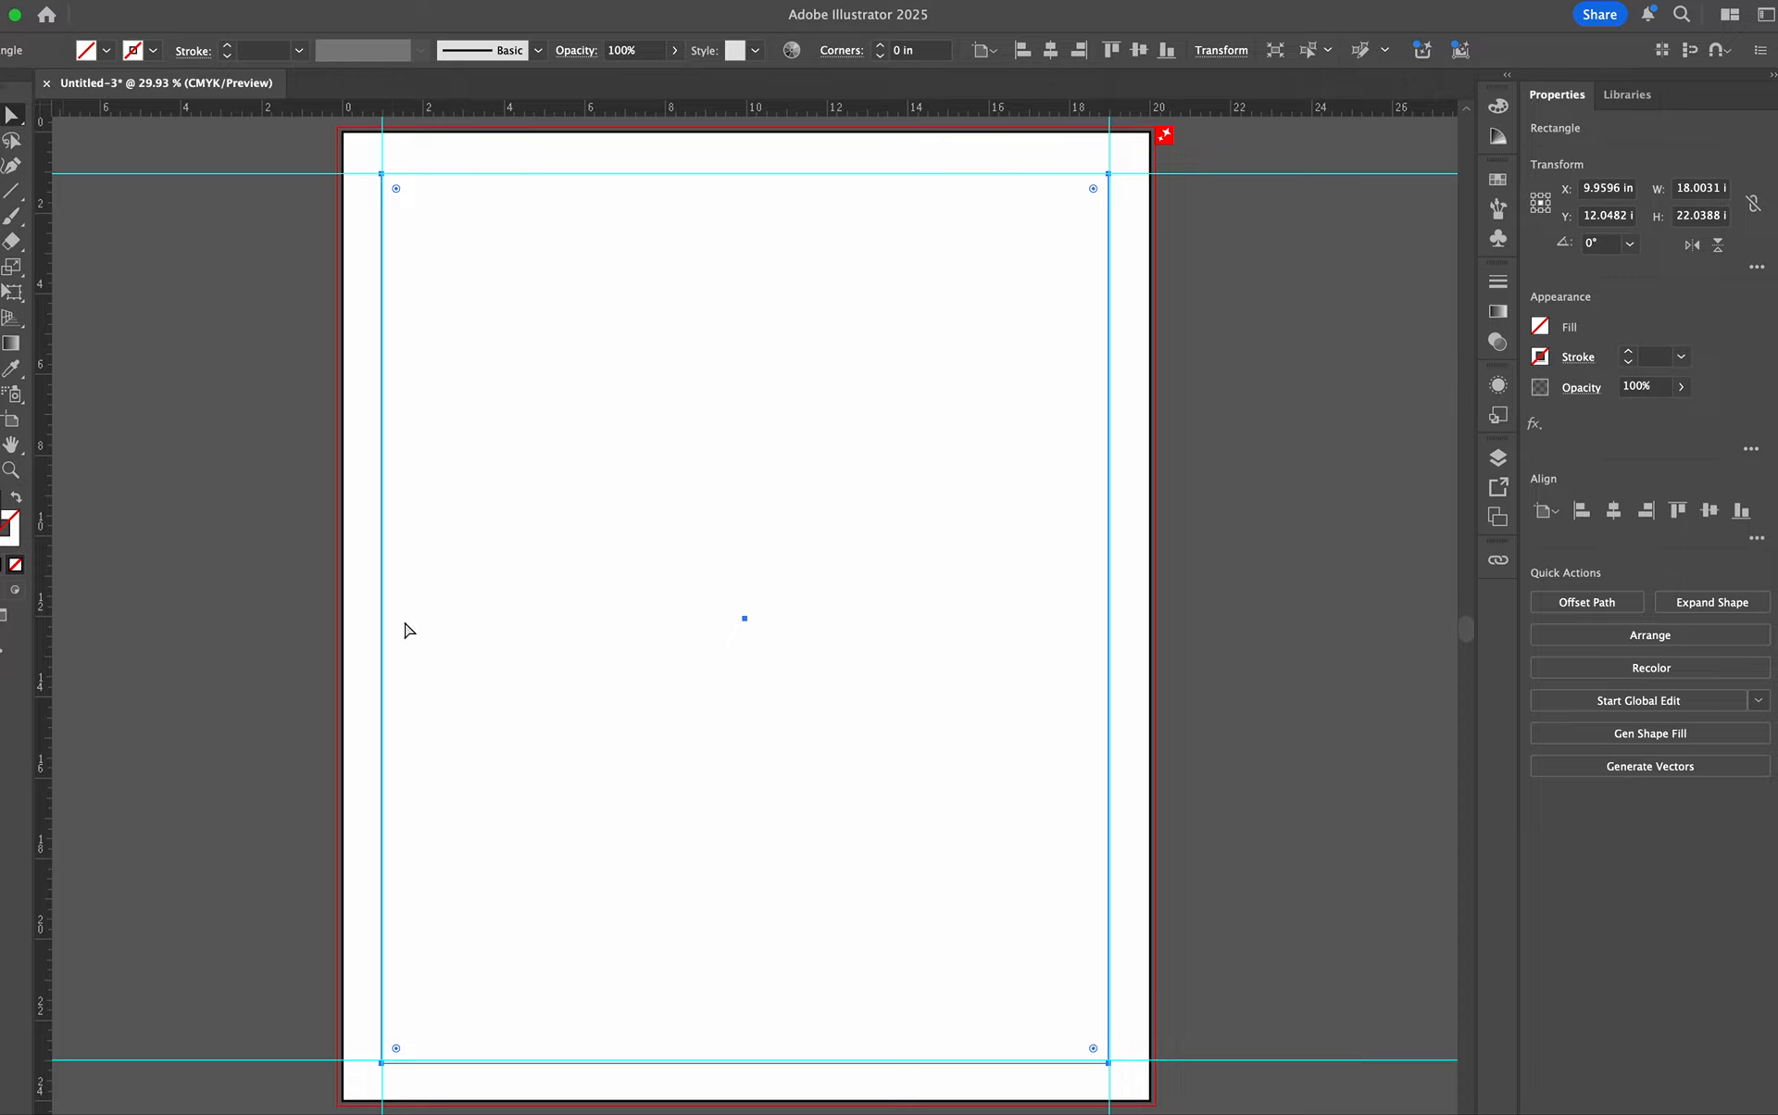
pyautogui.click(12, 114)
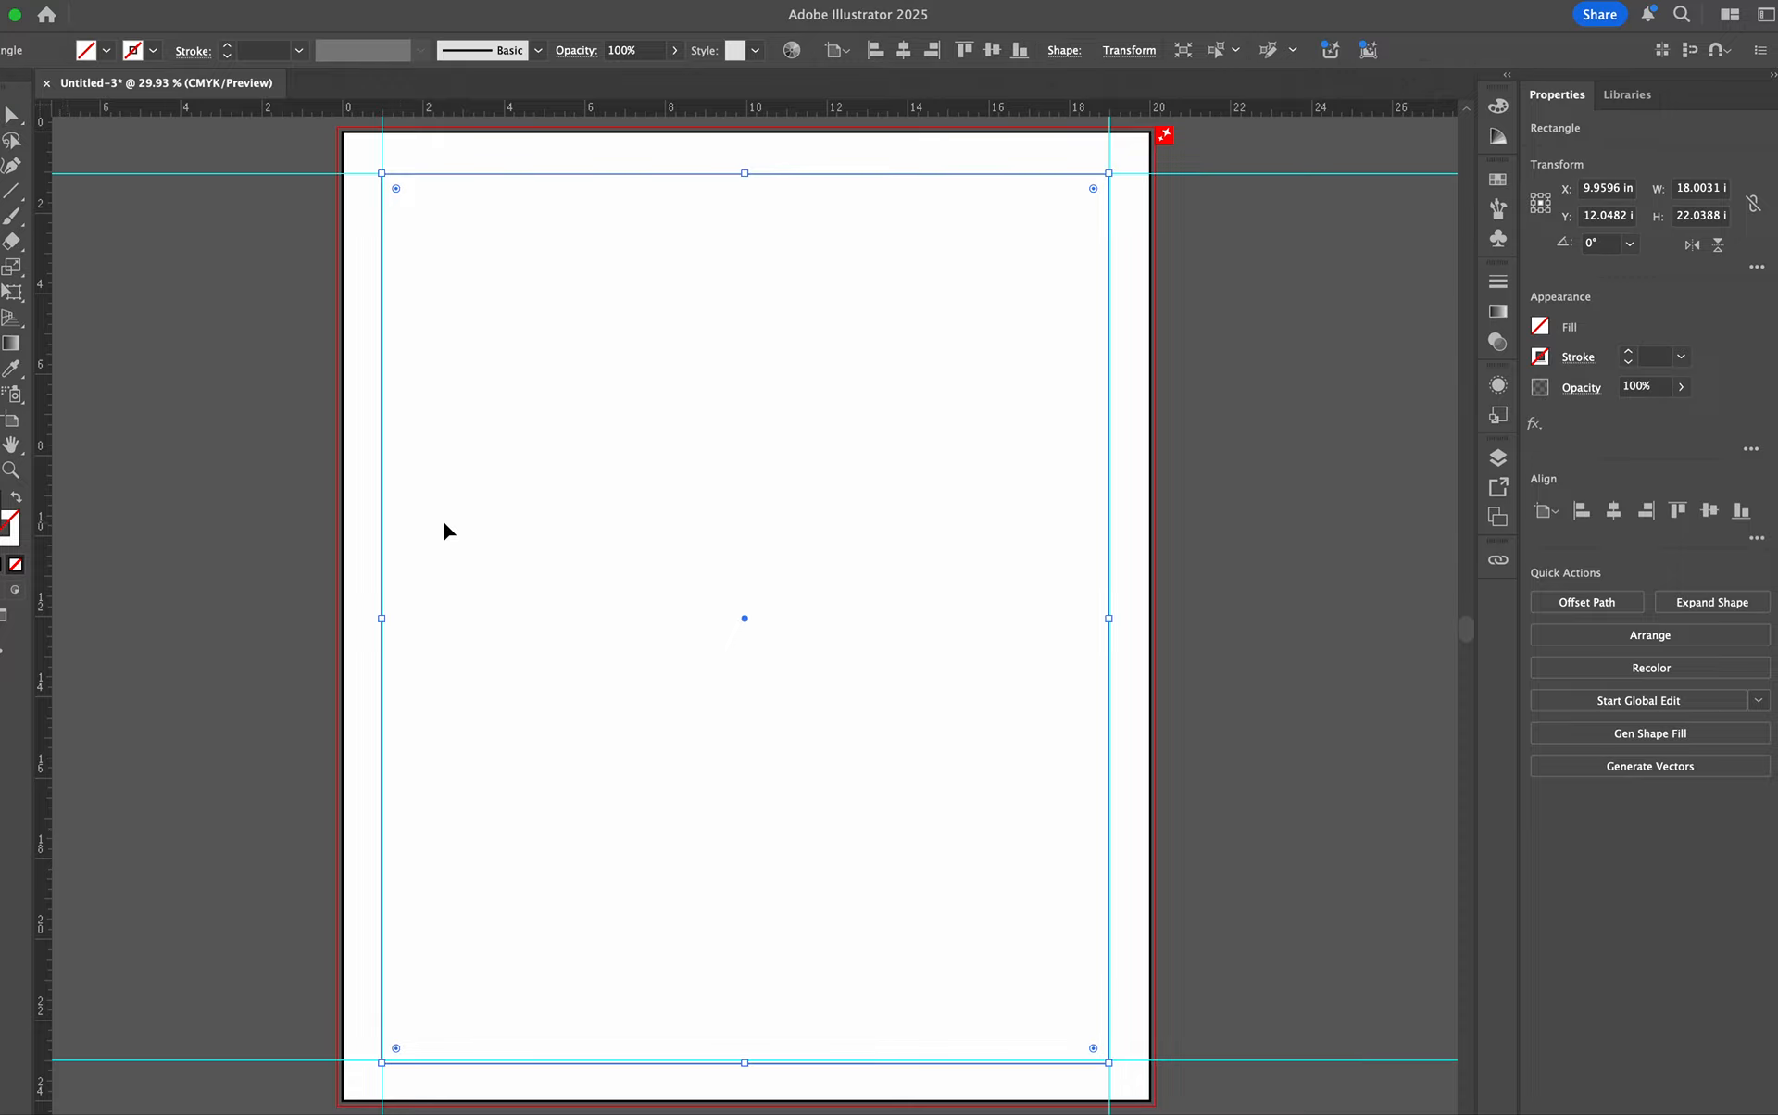
pyautogui.moveTo(381, 617); pyautogui.dragTo(384, 619)
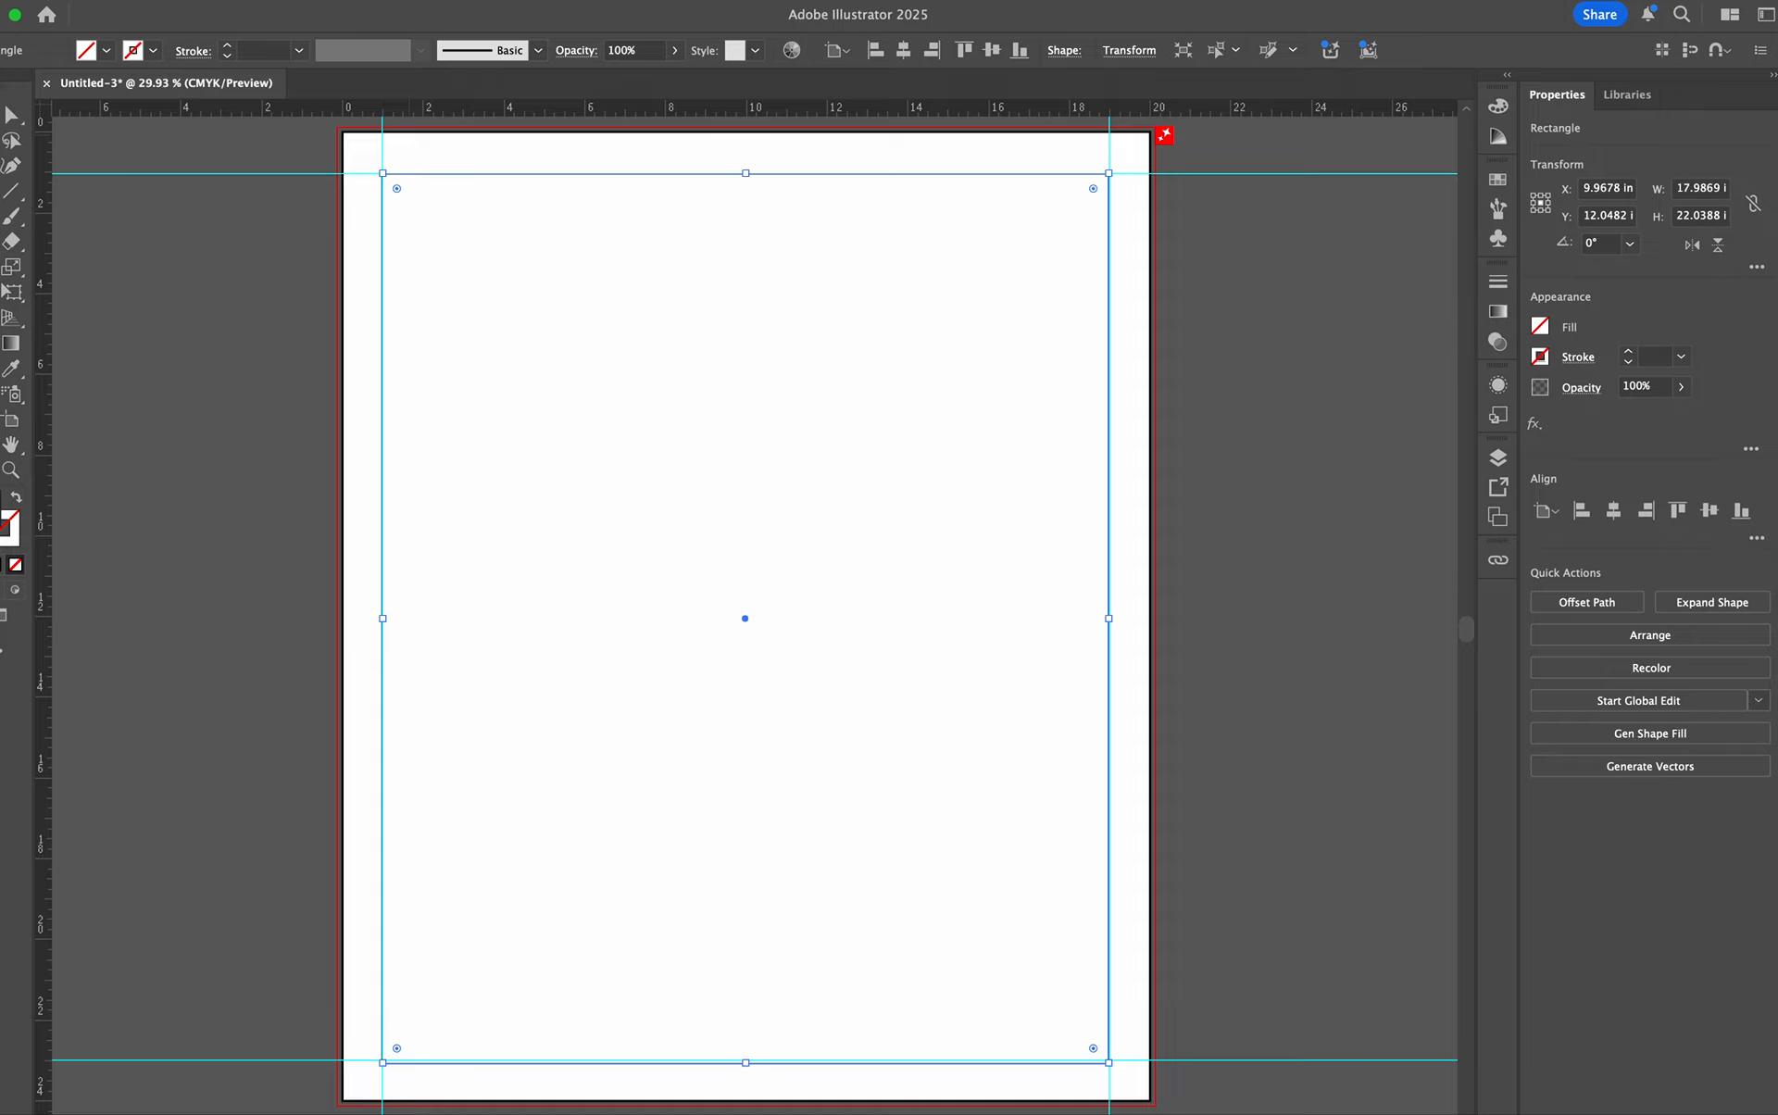
# - Start Split Into Grid on the rectangle with 6 rows and 4 columns
pyautogui.click(205, 0)
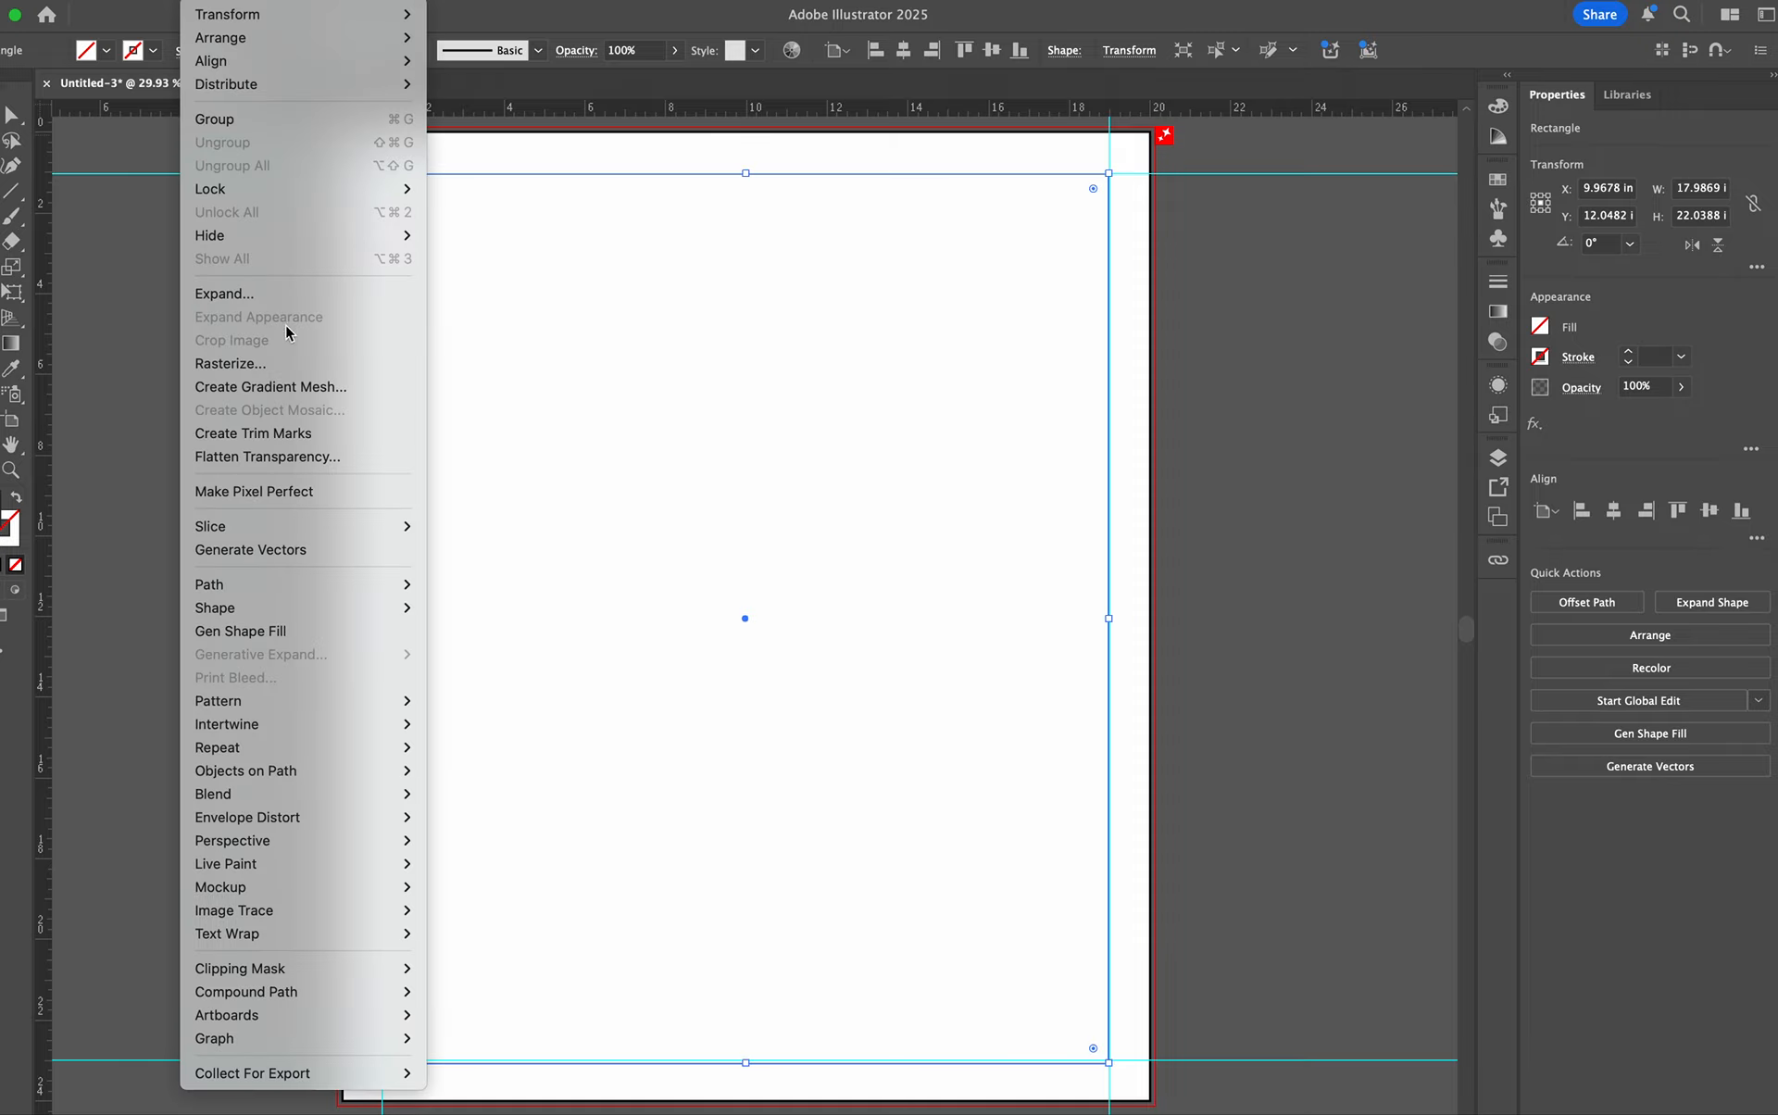
pyautogui.moveTo(246, 585)
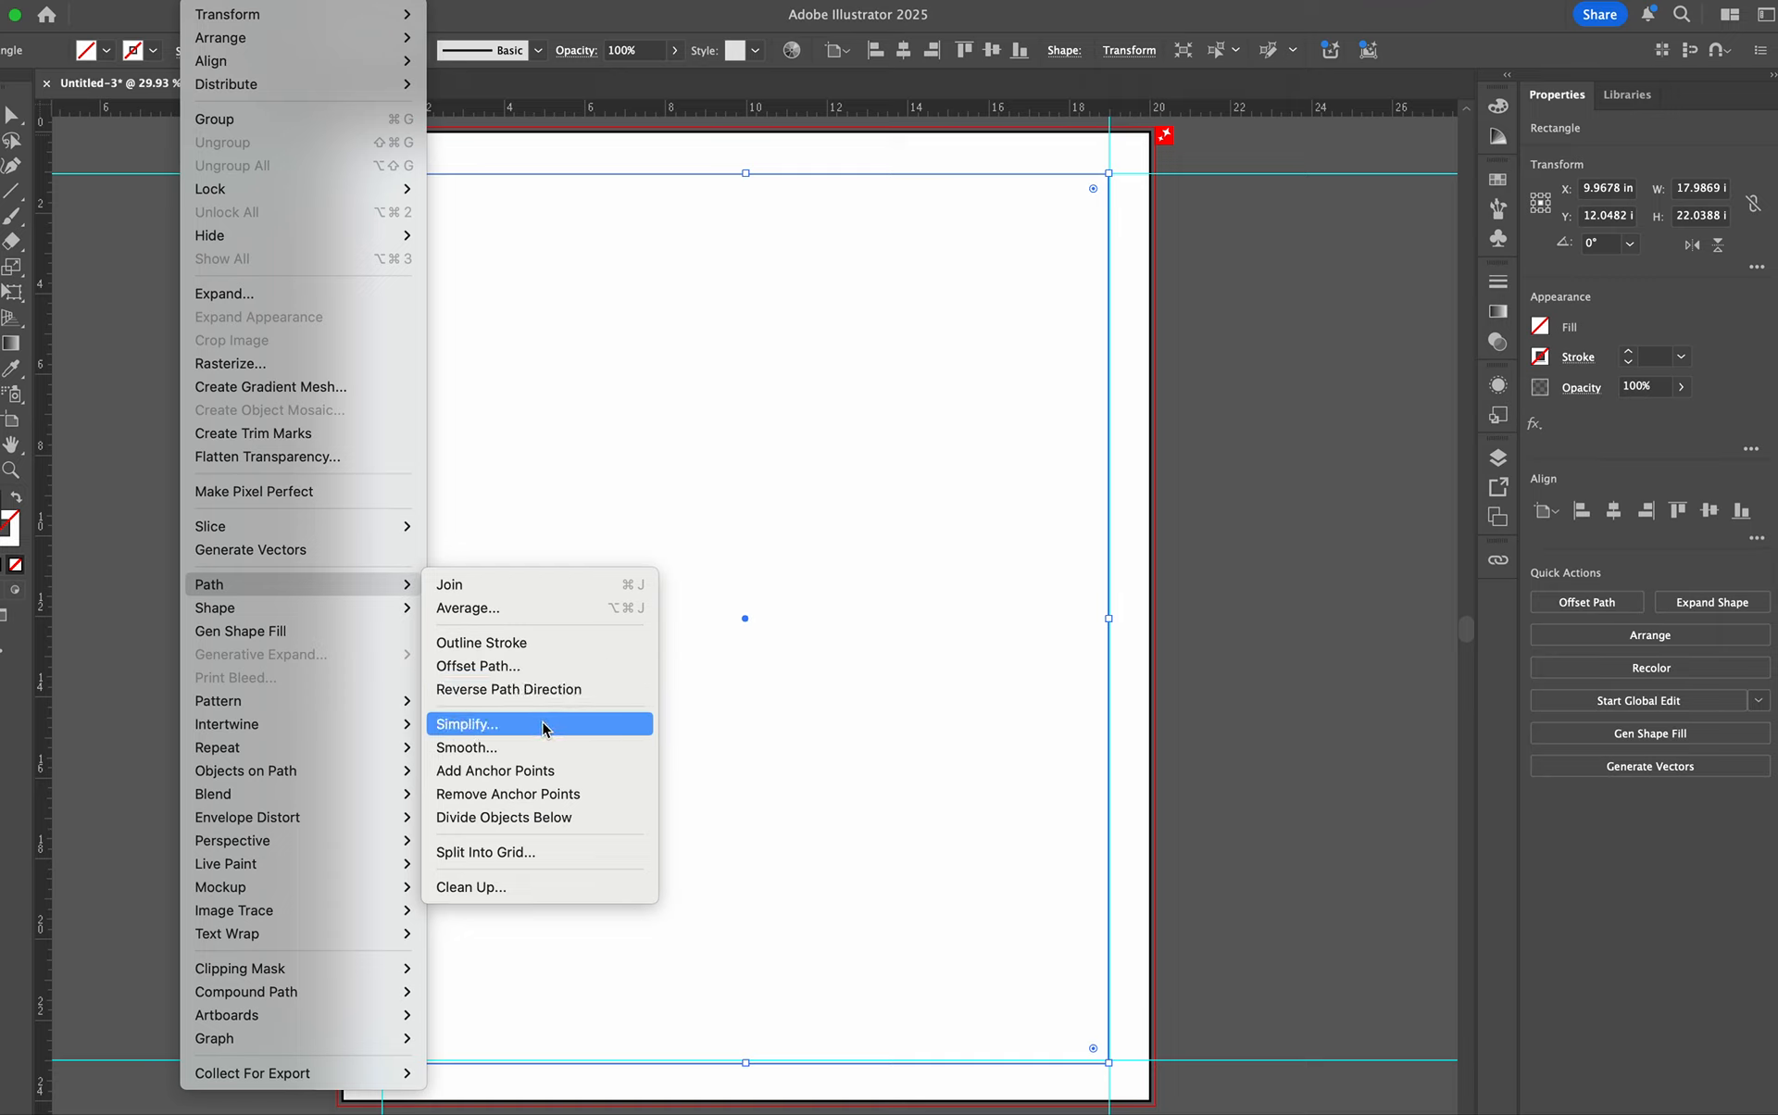
pyautogui.click(504, 852)
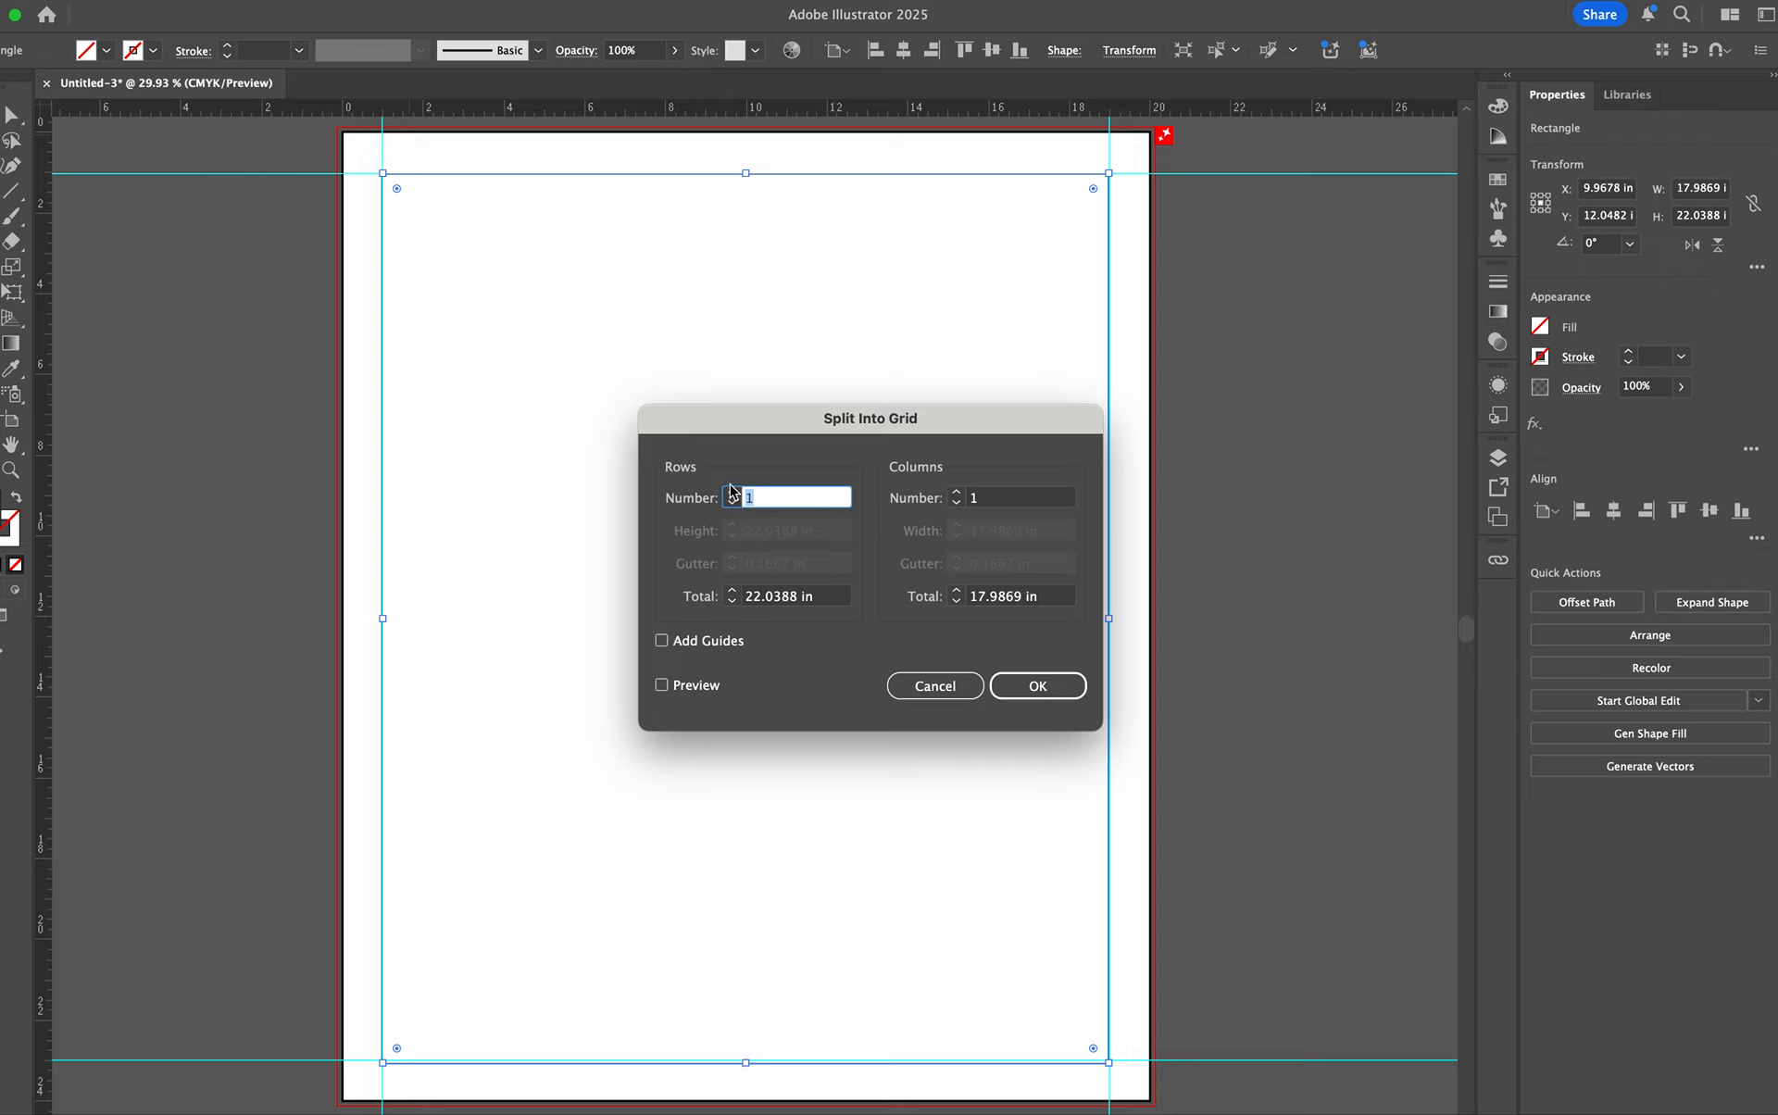
pyautogui.click(731, 494)
pyautogui.click(731, 493)
pyautogui.click(731, 493)
pyautogui.click(731, 493)
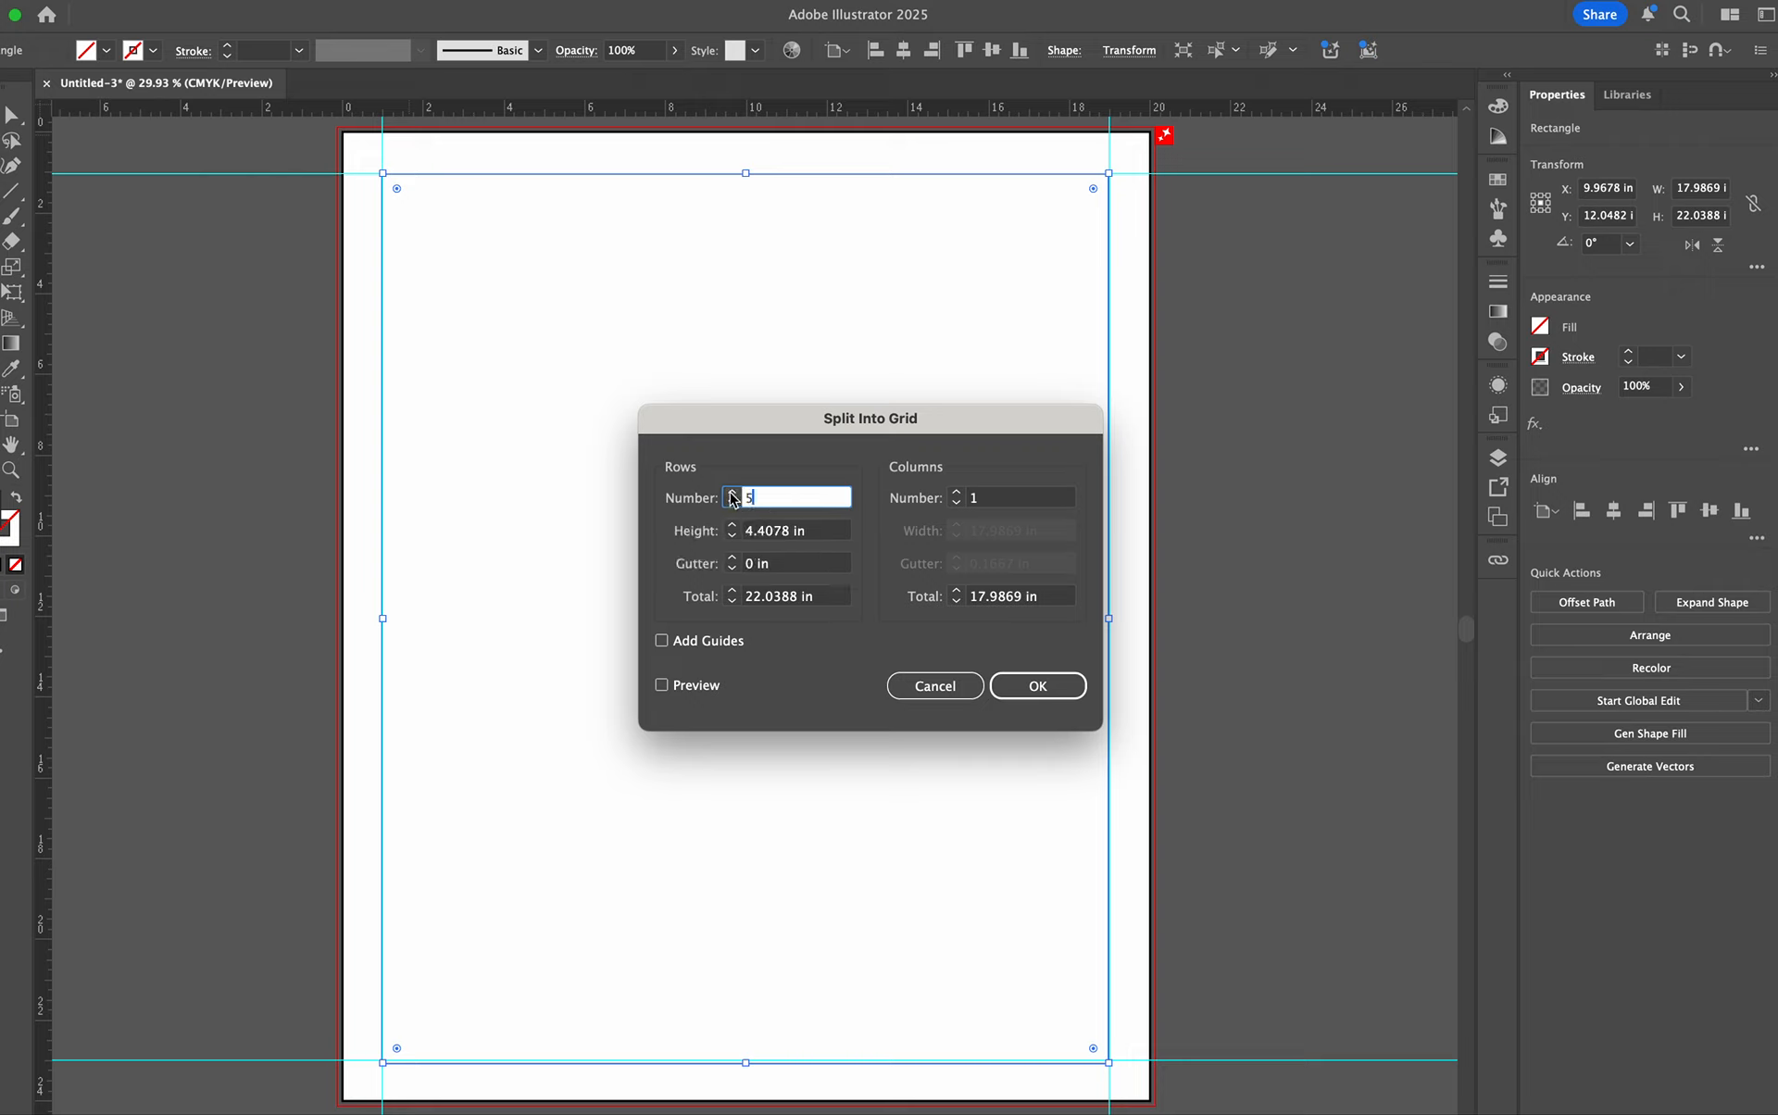
pyautogui.click(732, 492)
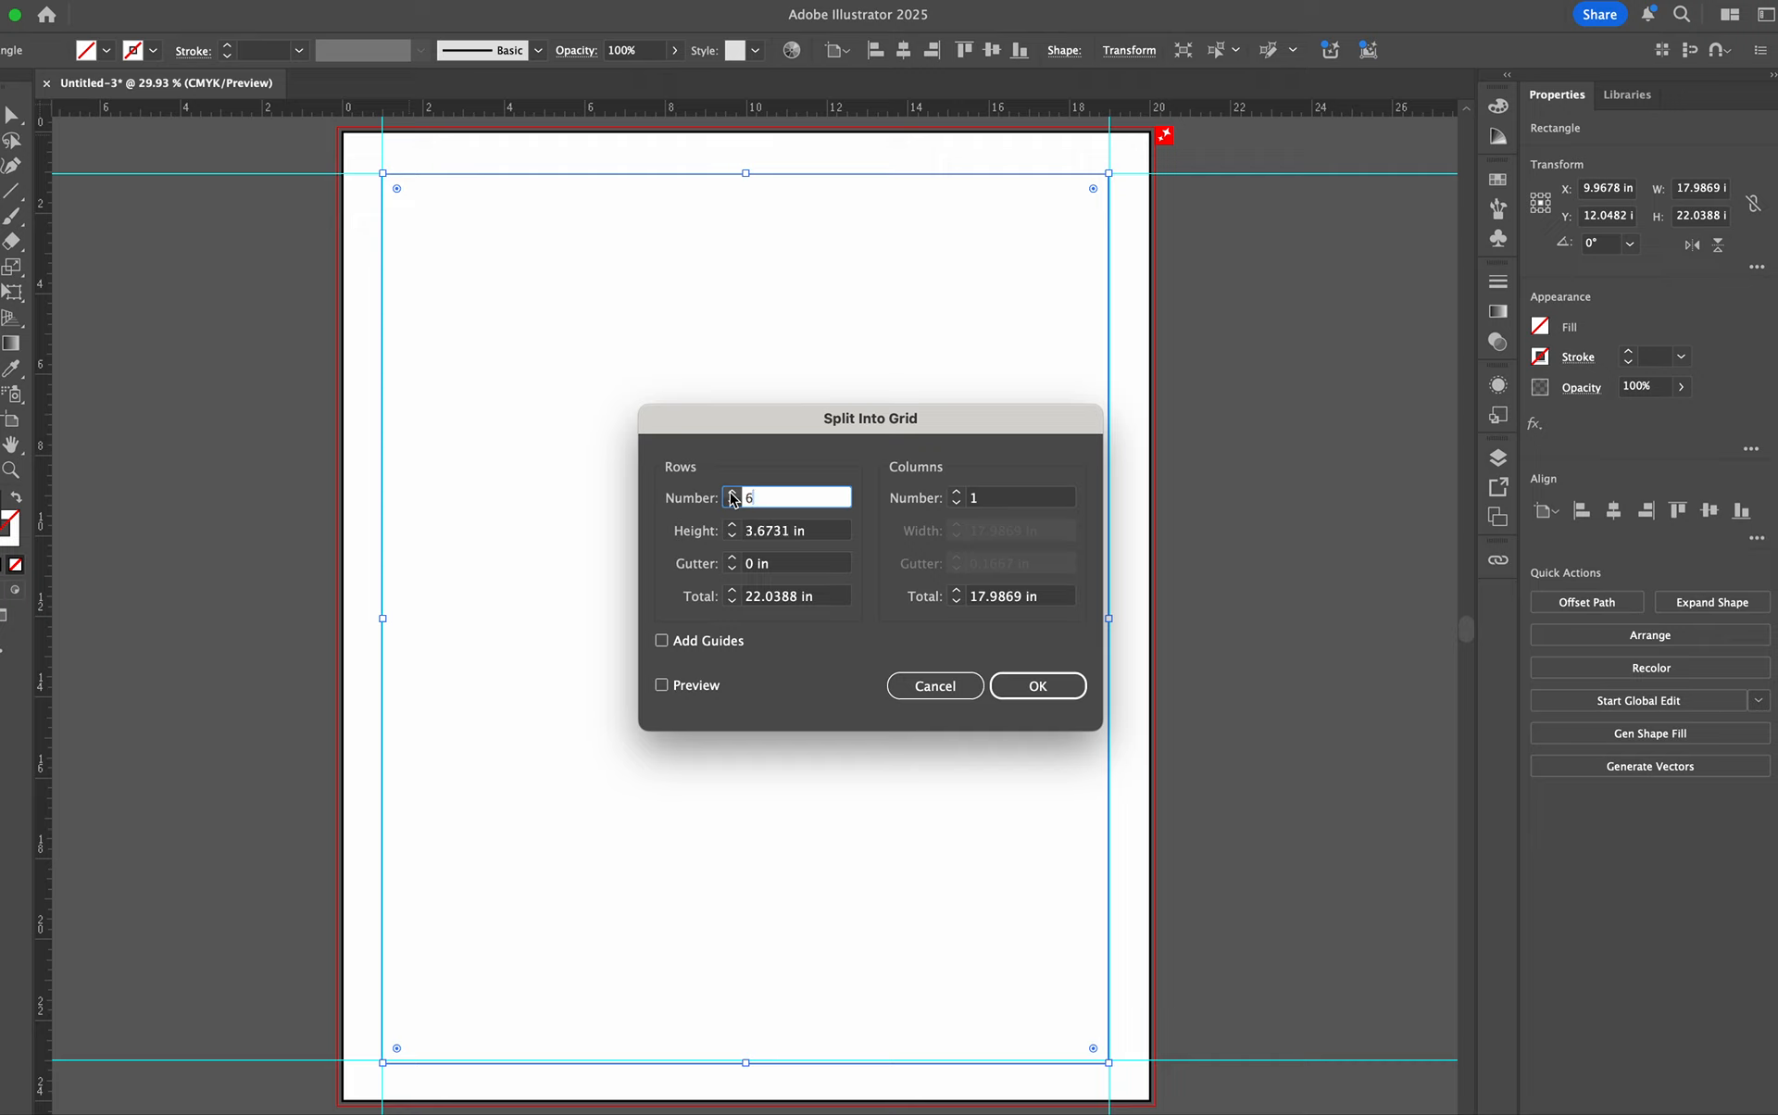
pyautogui.click(956, 498)
pyautogui.click(956, 494)
pyautogui.click(956, 494)
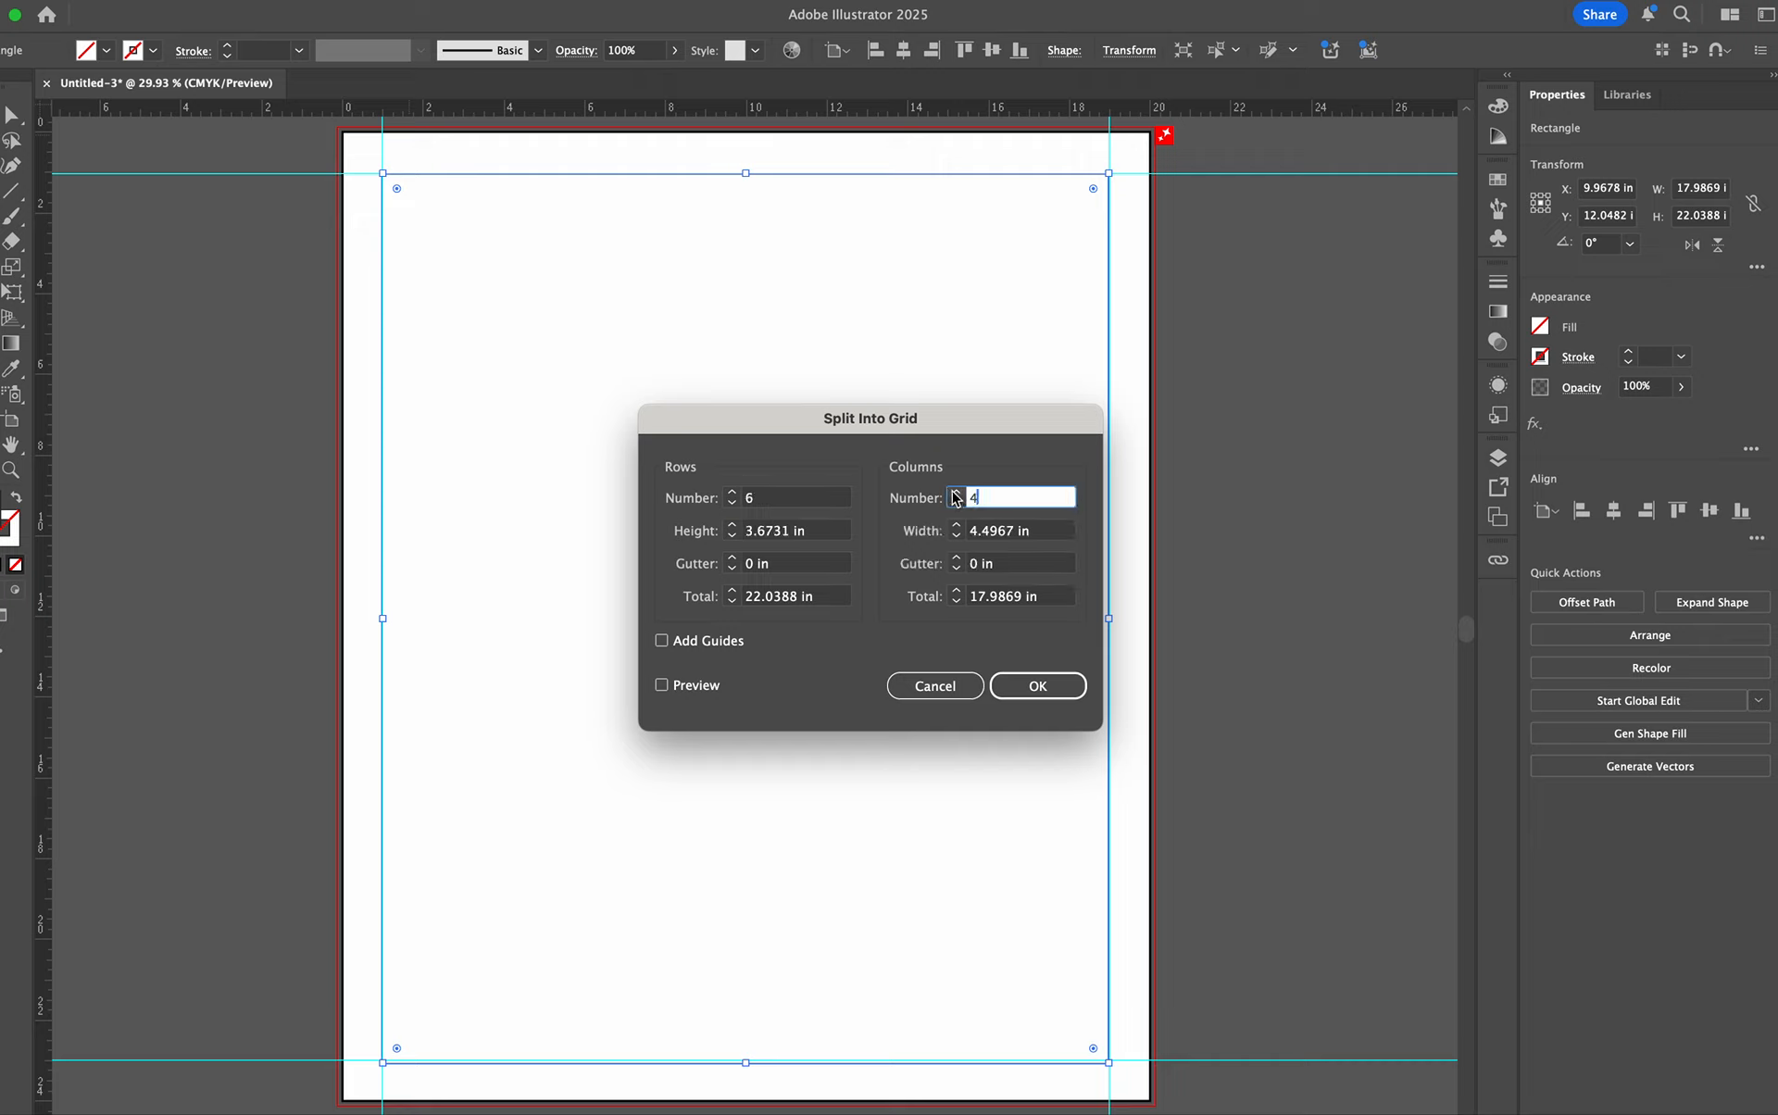
pyautogui.click(956, 493)
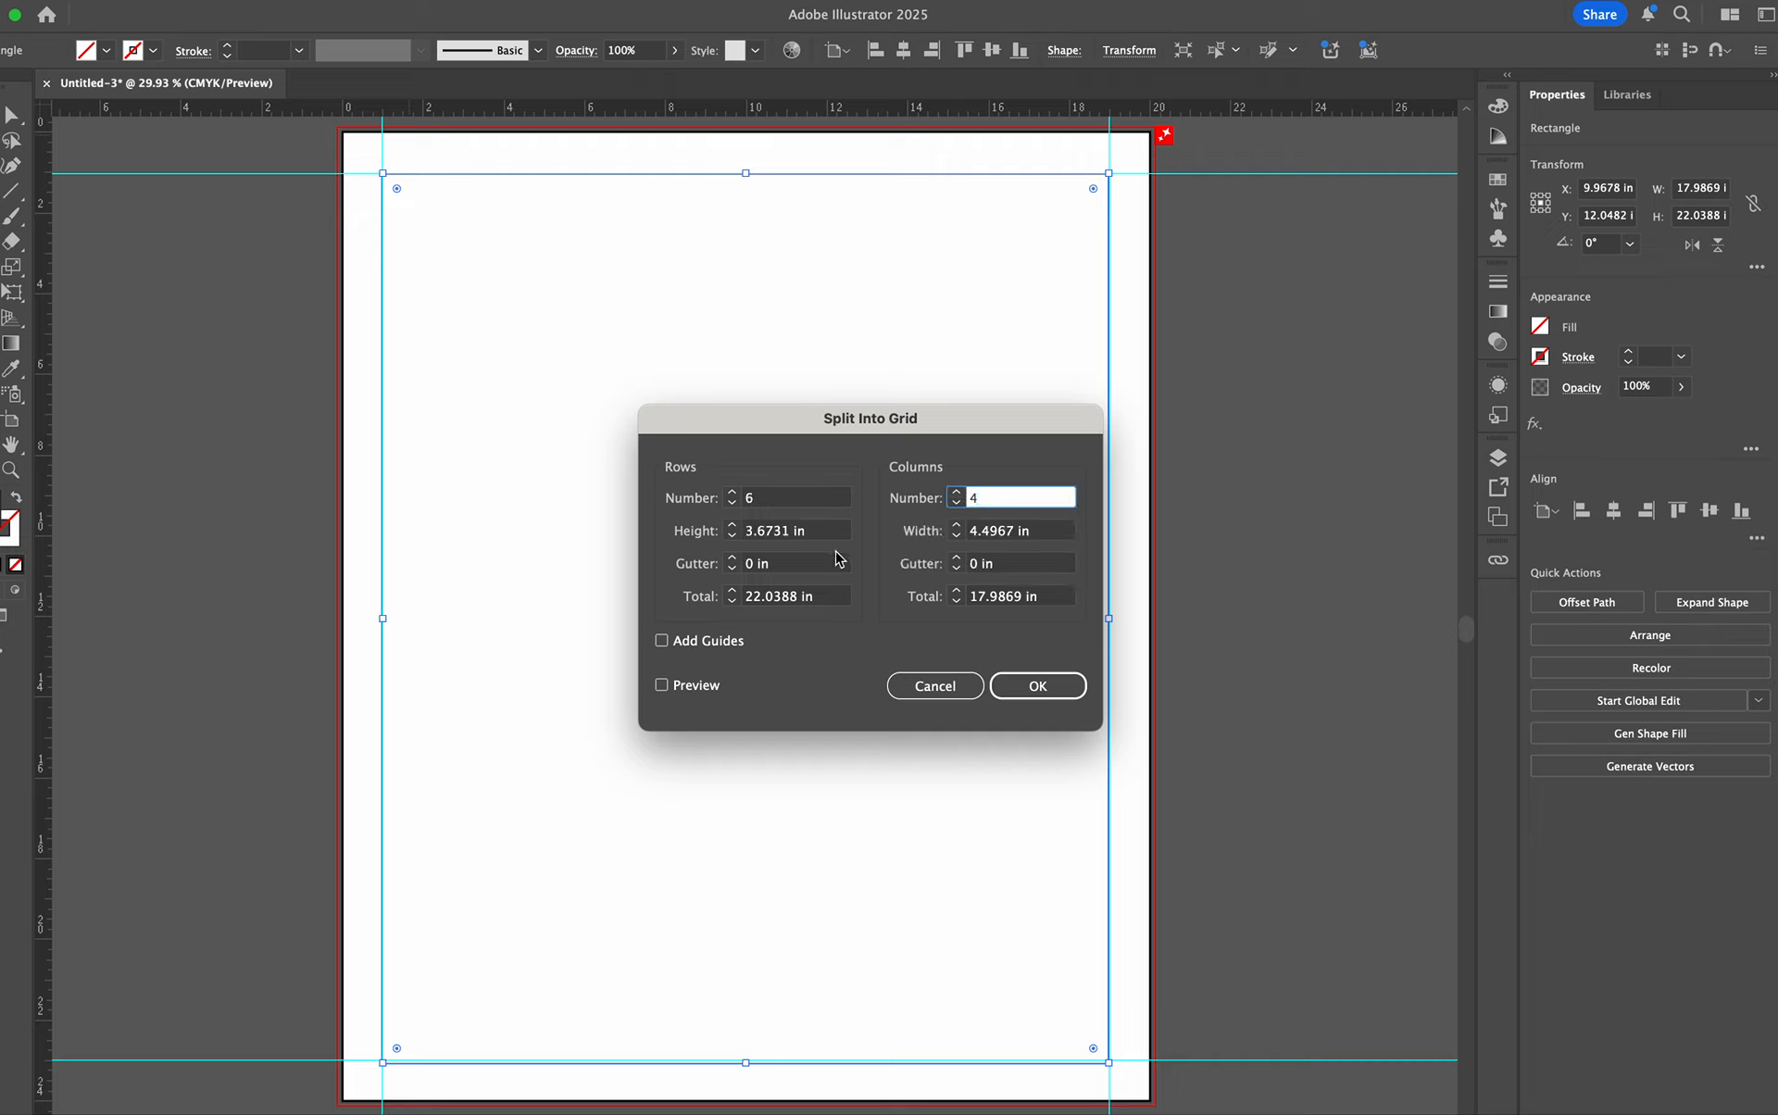
# - Set both the row gutter and the column gutter of the grid to 0.25 in
pyautogui.click(731, 558)
pyautogui.click(732, 558)
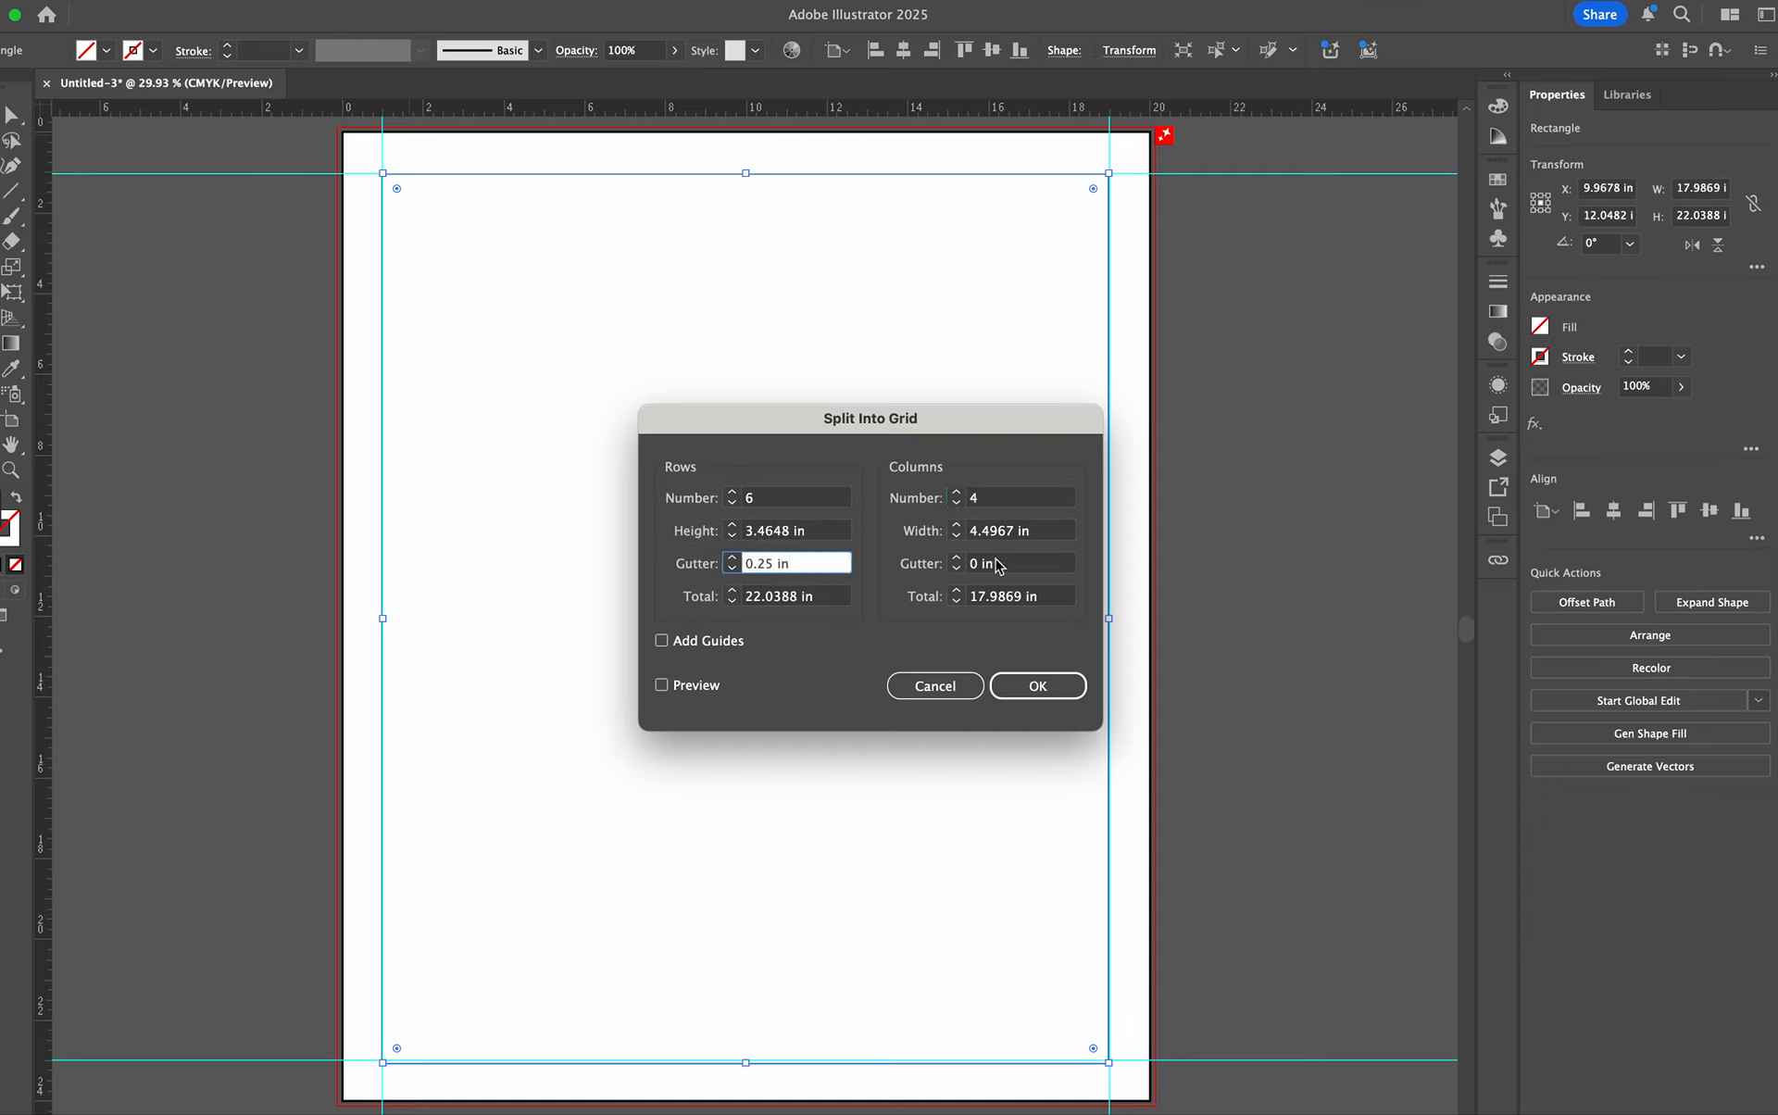
pyautogui.click(955, 558)
pyautogui.click(955, 558)
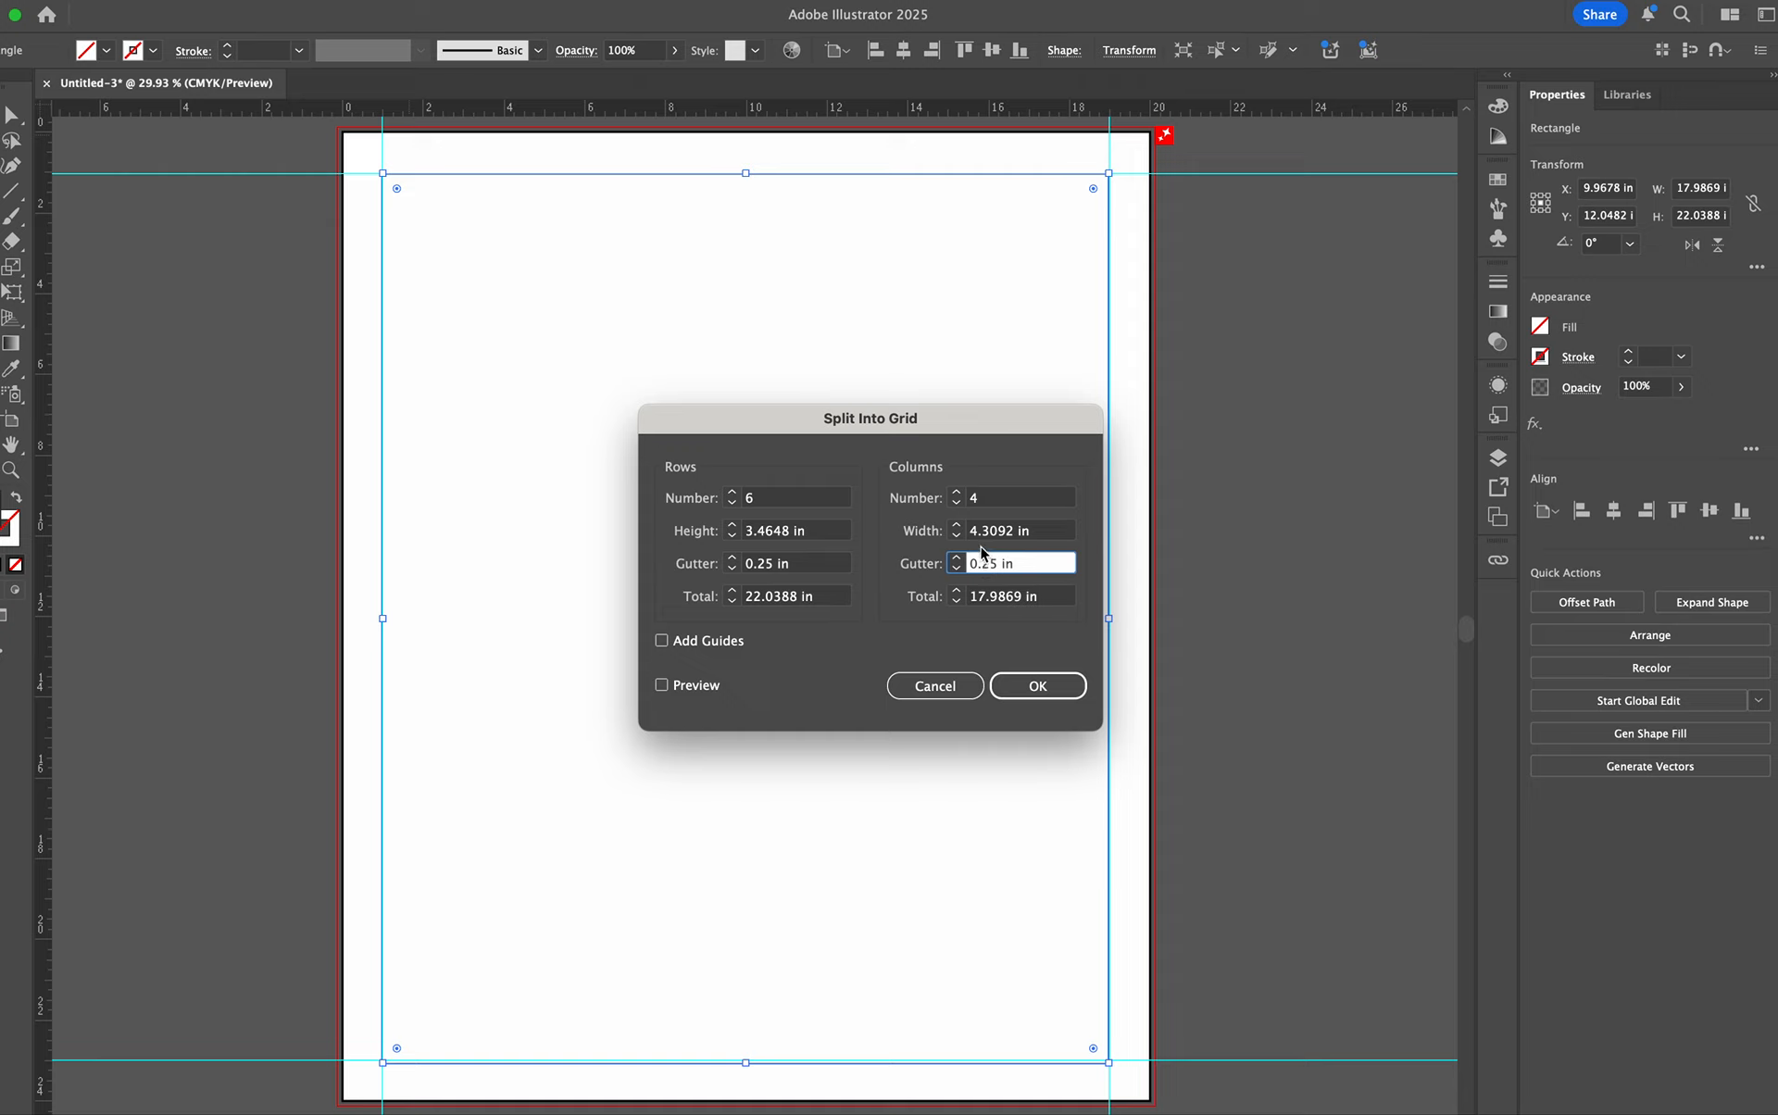
# - Preview the grid with added guides, turn the guides option back off, and apply the split
pyautogui.click(661, 641)
pyautogui.click(661, 684)
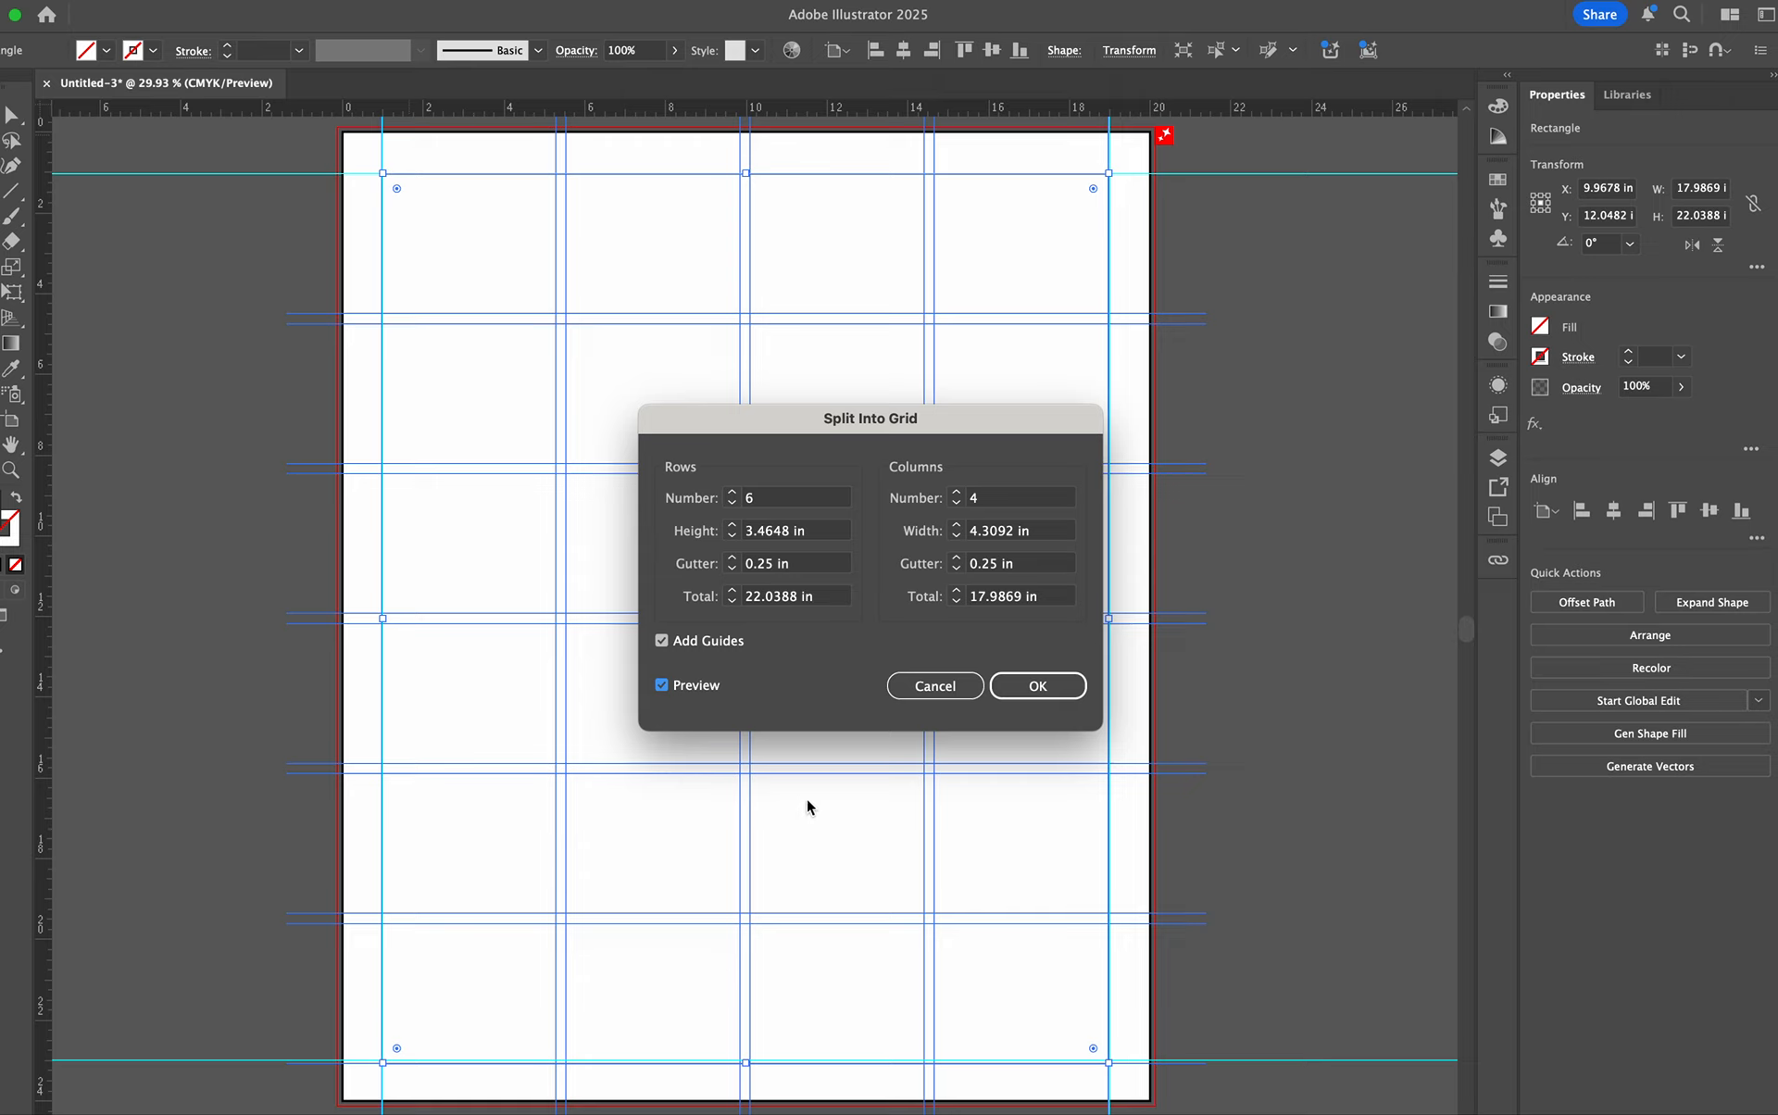
pyautogui.click(661, 640)
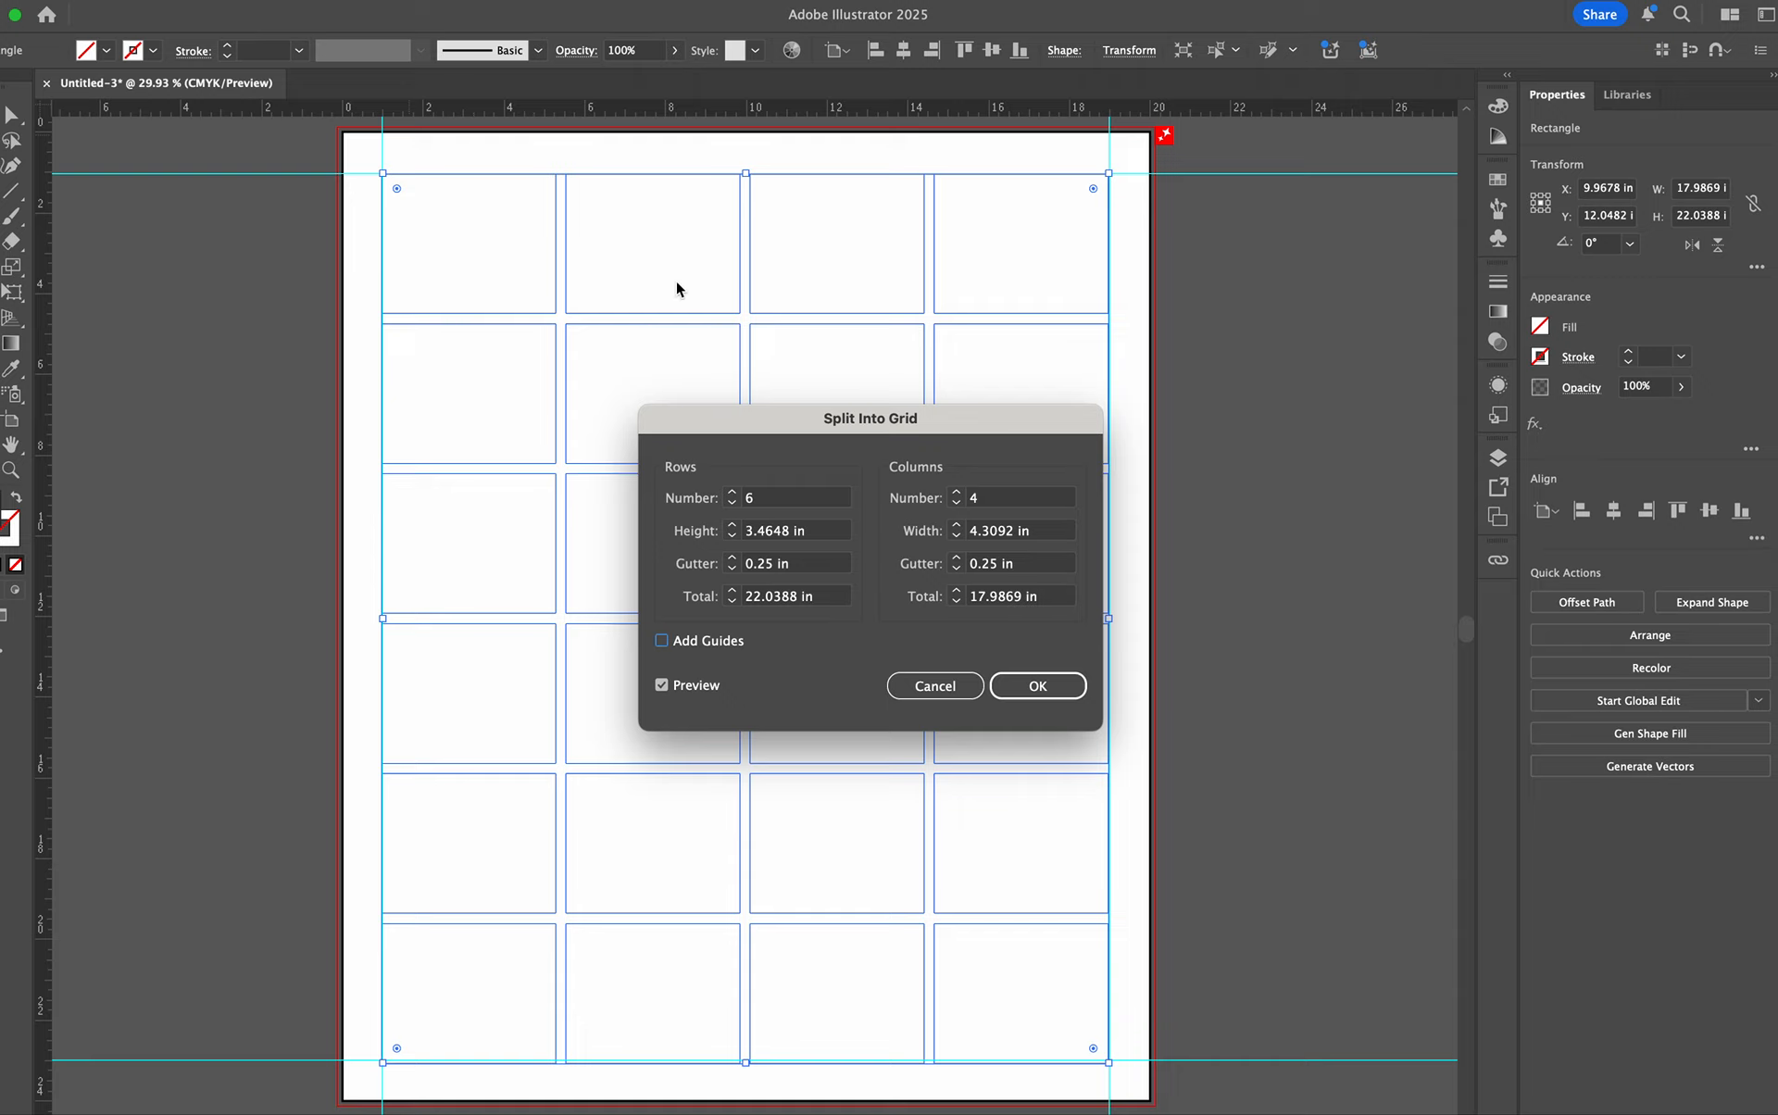
pyautogui.click(1036, 686)
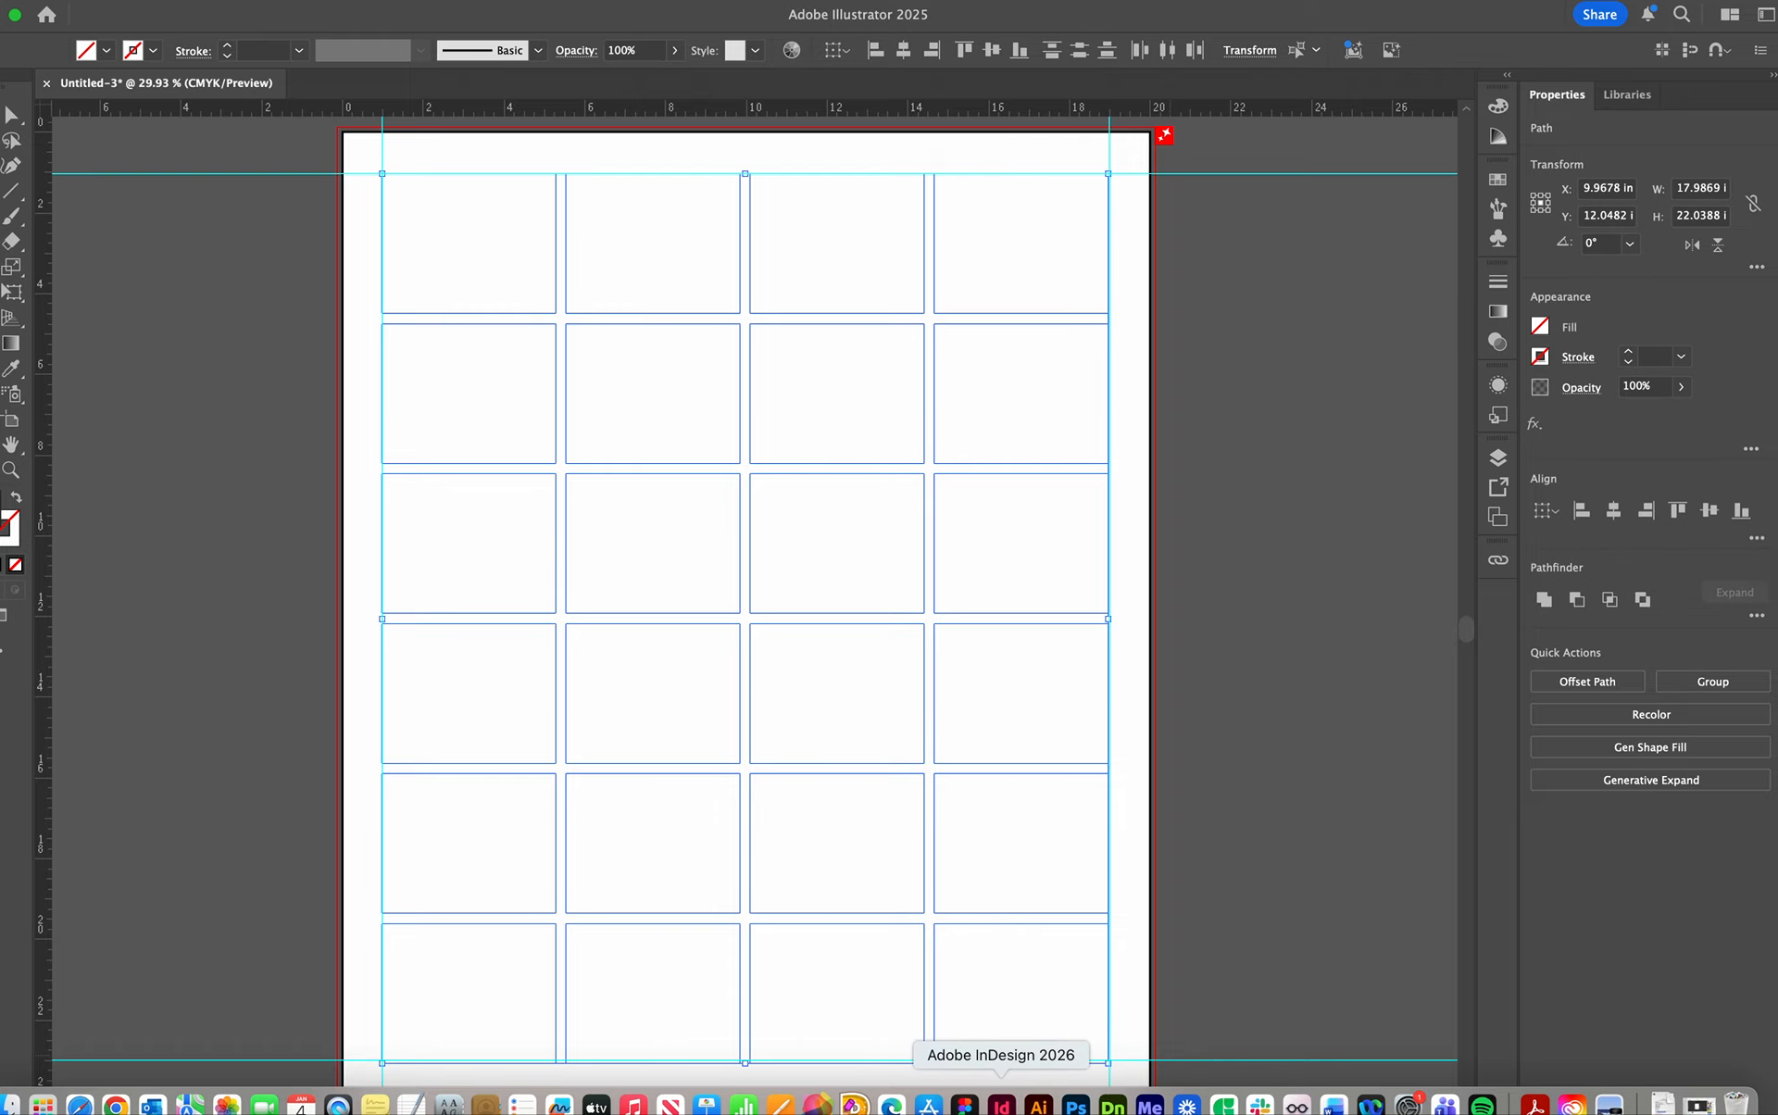
# - Switch to Adobe InDesign 2026 and enlarge its window to fill the screen width
pyautogui.click(1000, 1105)
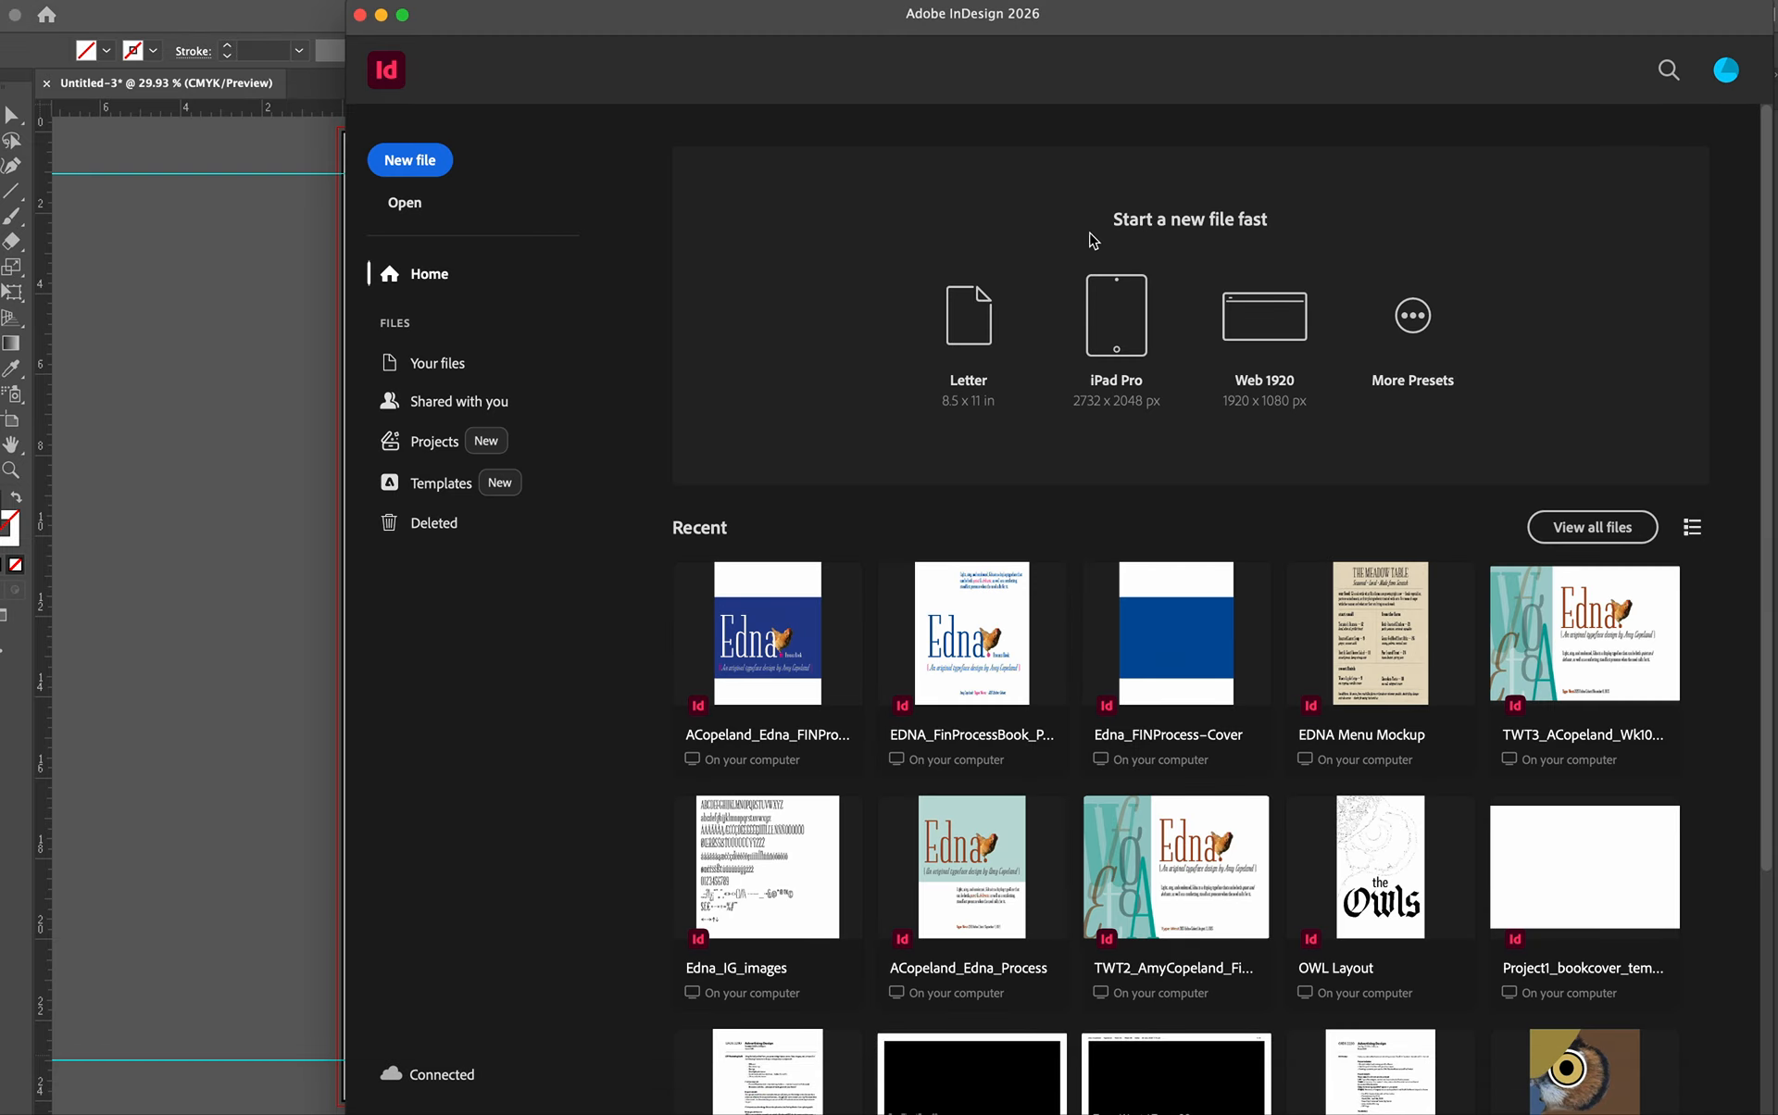
pyautogui.moveTo(713, 20); pyautogui.dragTo(370, 15)
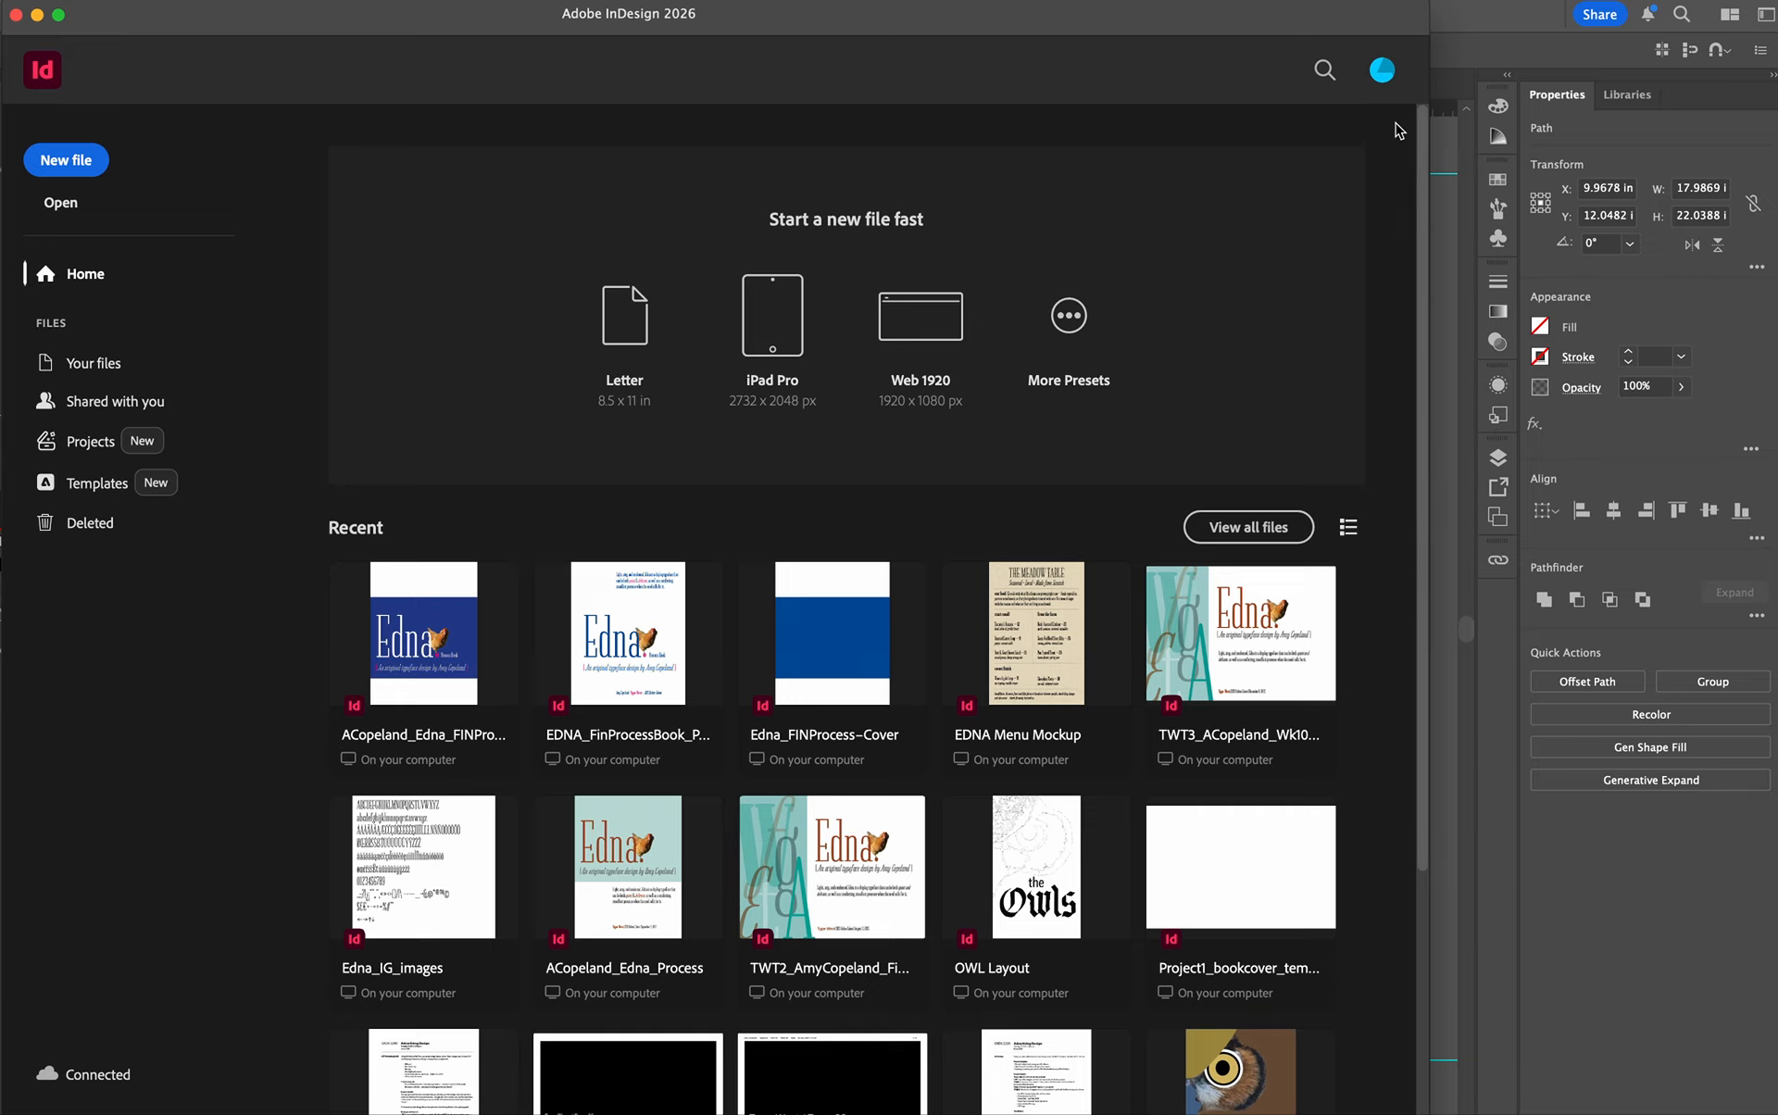
pyautogui.moveTo(1428, 90); pyautogui.dragTo(1776, 93)
# - Start a new print document 20 in wide and 24 in high, without facing pages and with 0.75 in margins
pyautogui.click(97, 155)
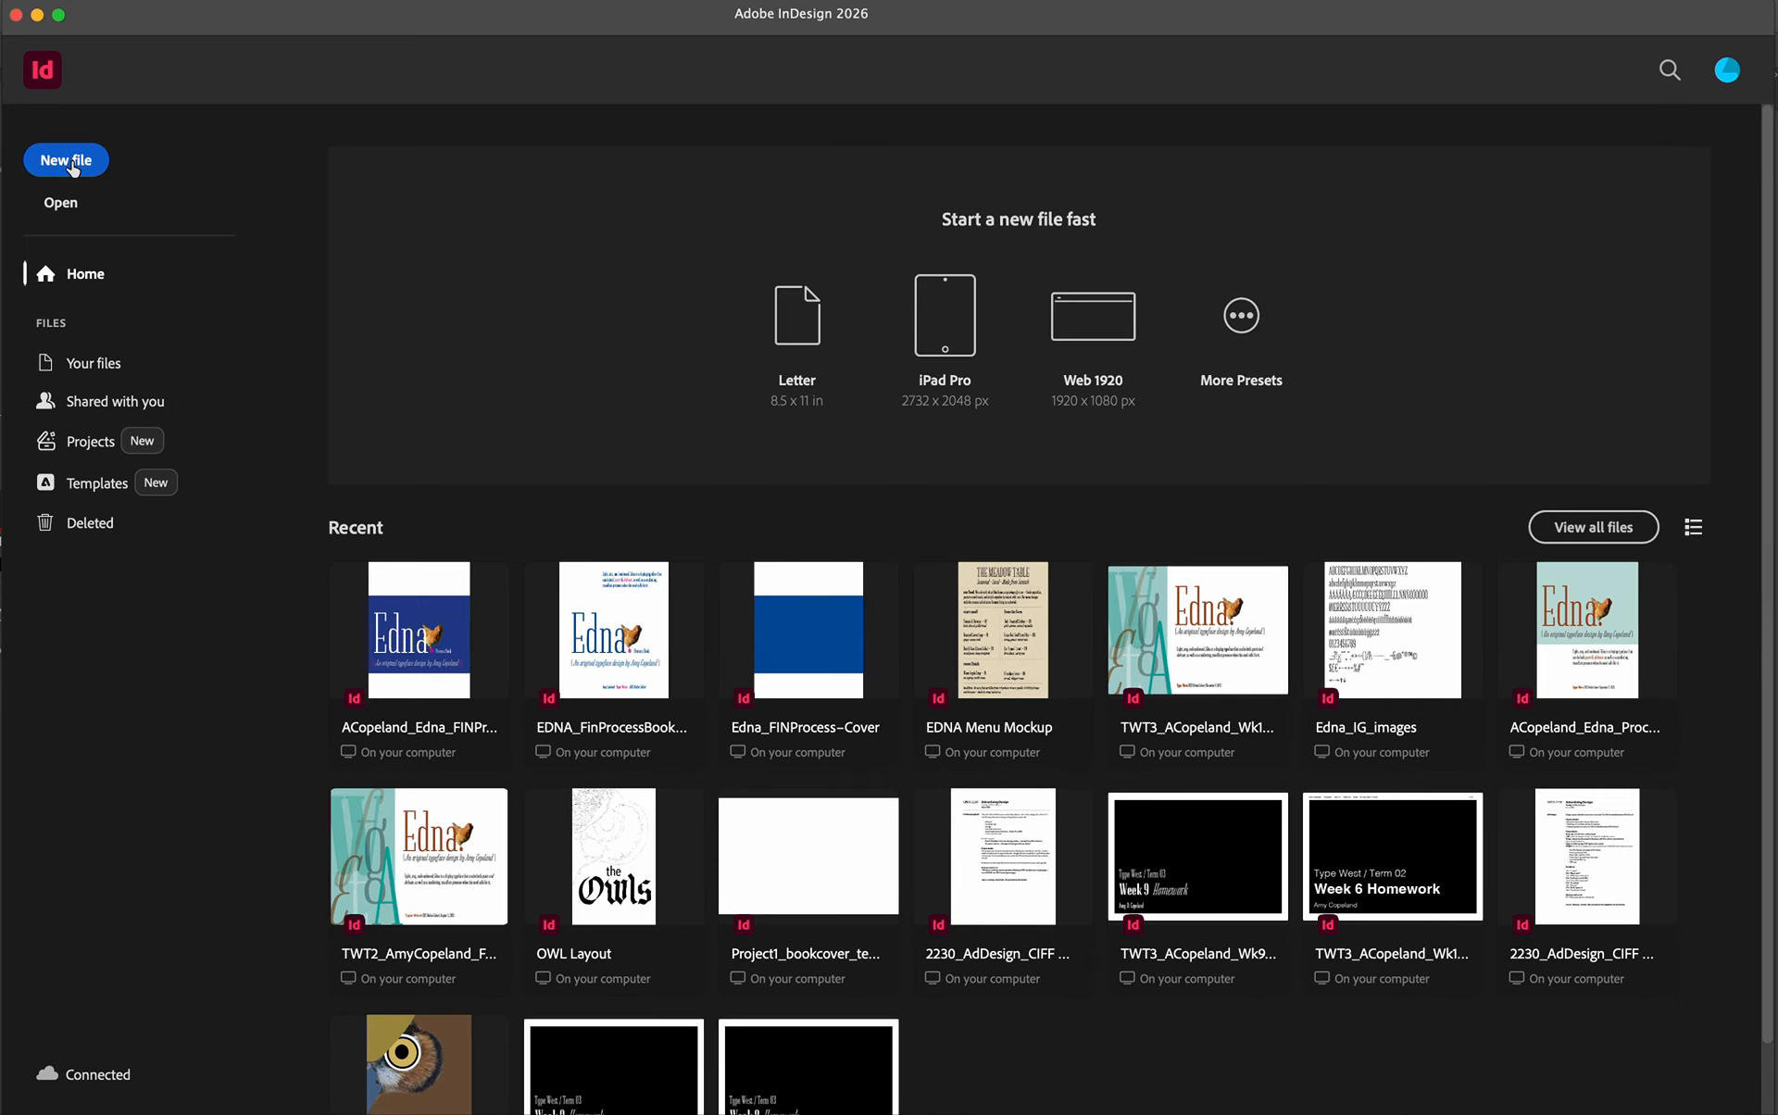
pyautogui.click(490, 242)
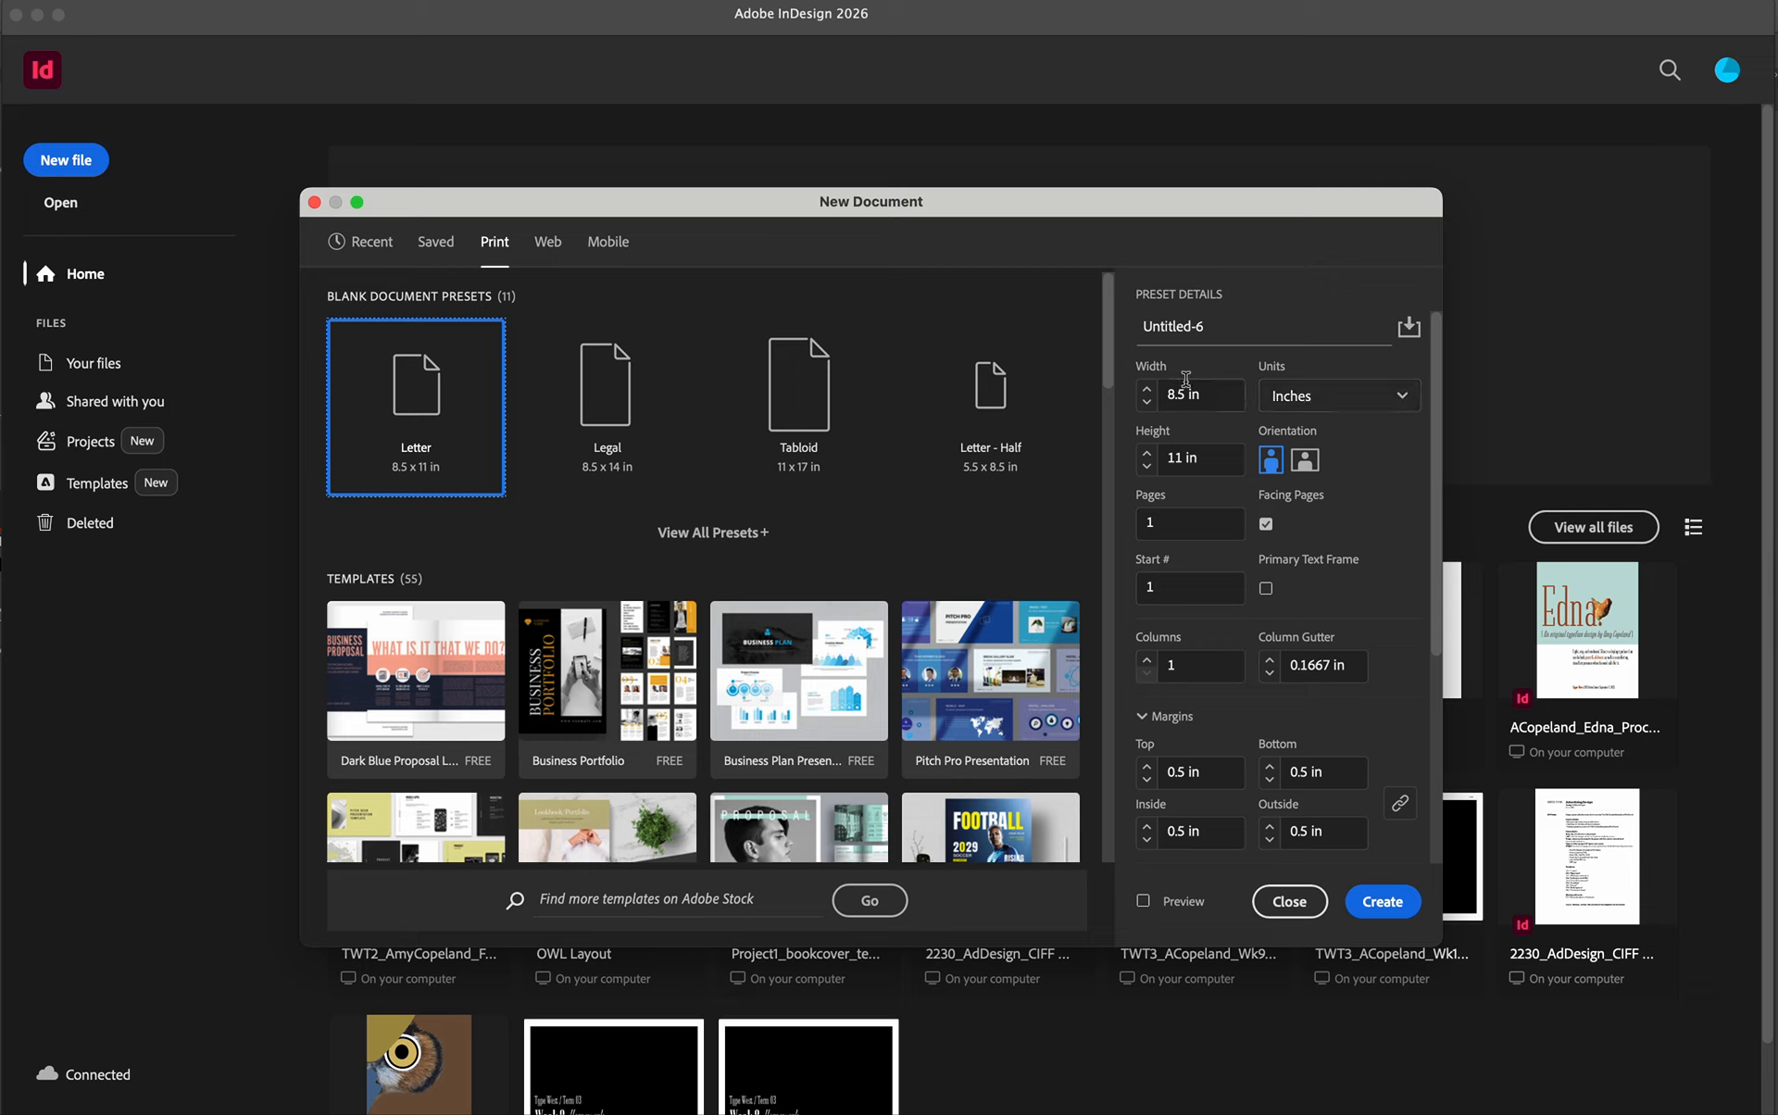
pyautogui.moveTo(1186, 397); pyautogui.dragTo(1159, 396)
pyautogui.write('20')
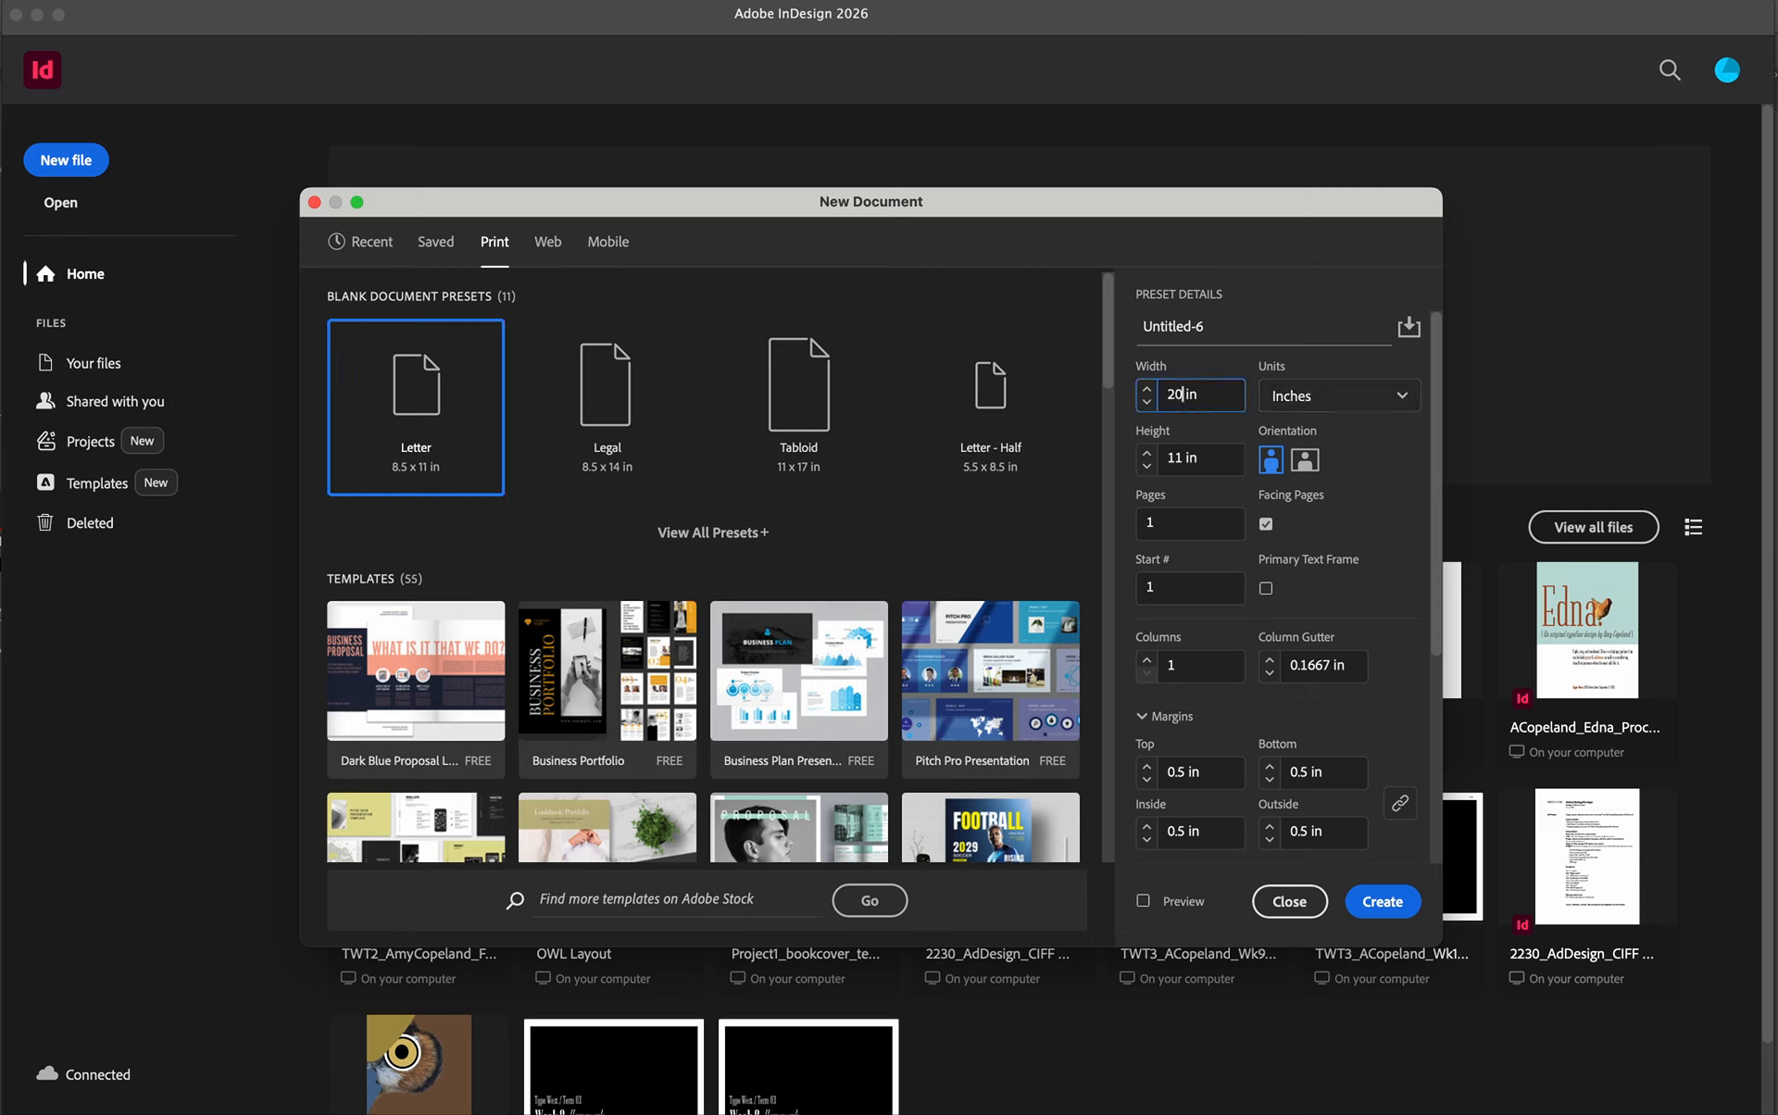
pyautogui.doubleClick(1170, 459)
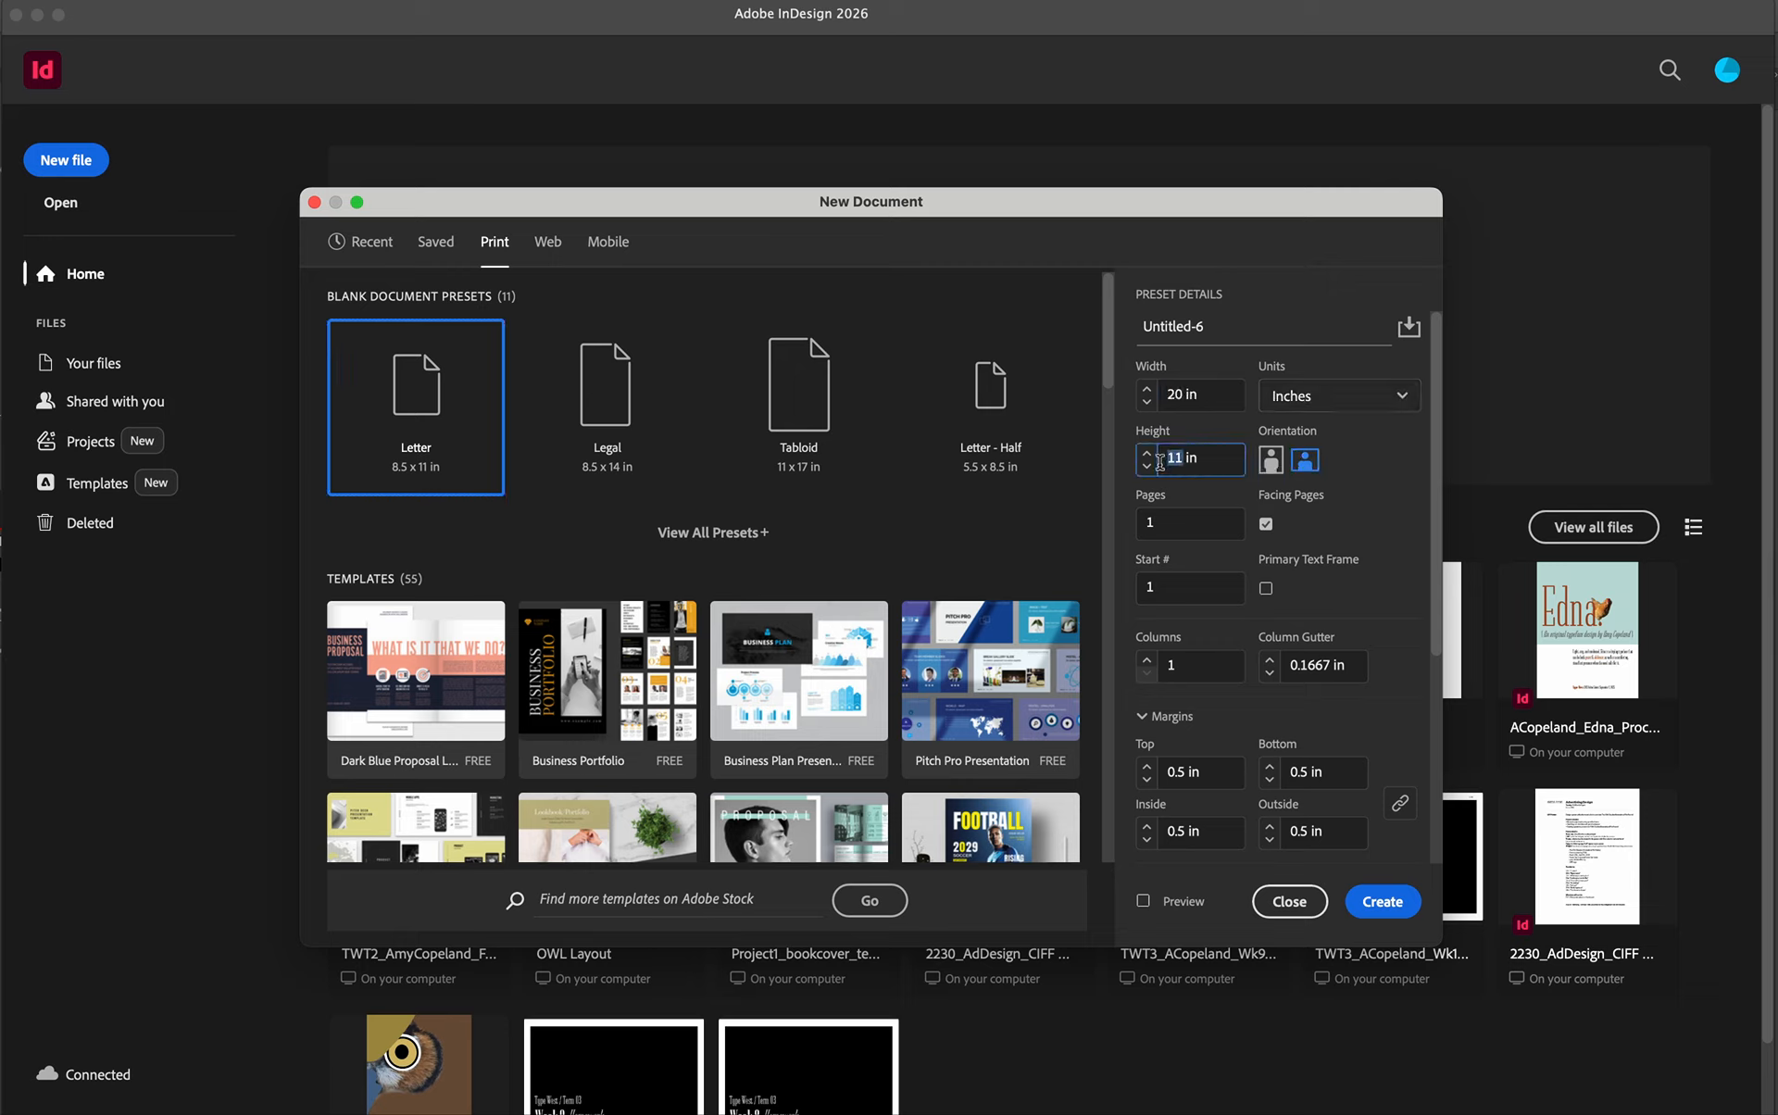
pyautogui.write('24')
pyautogui.click(1264, 524)
pyautogui.click(1144, 768)
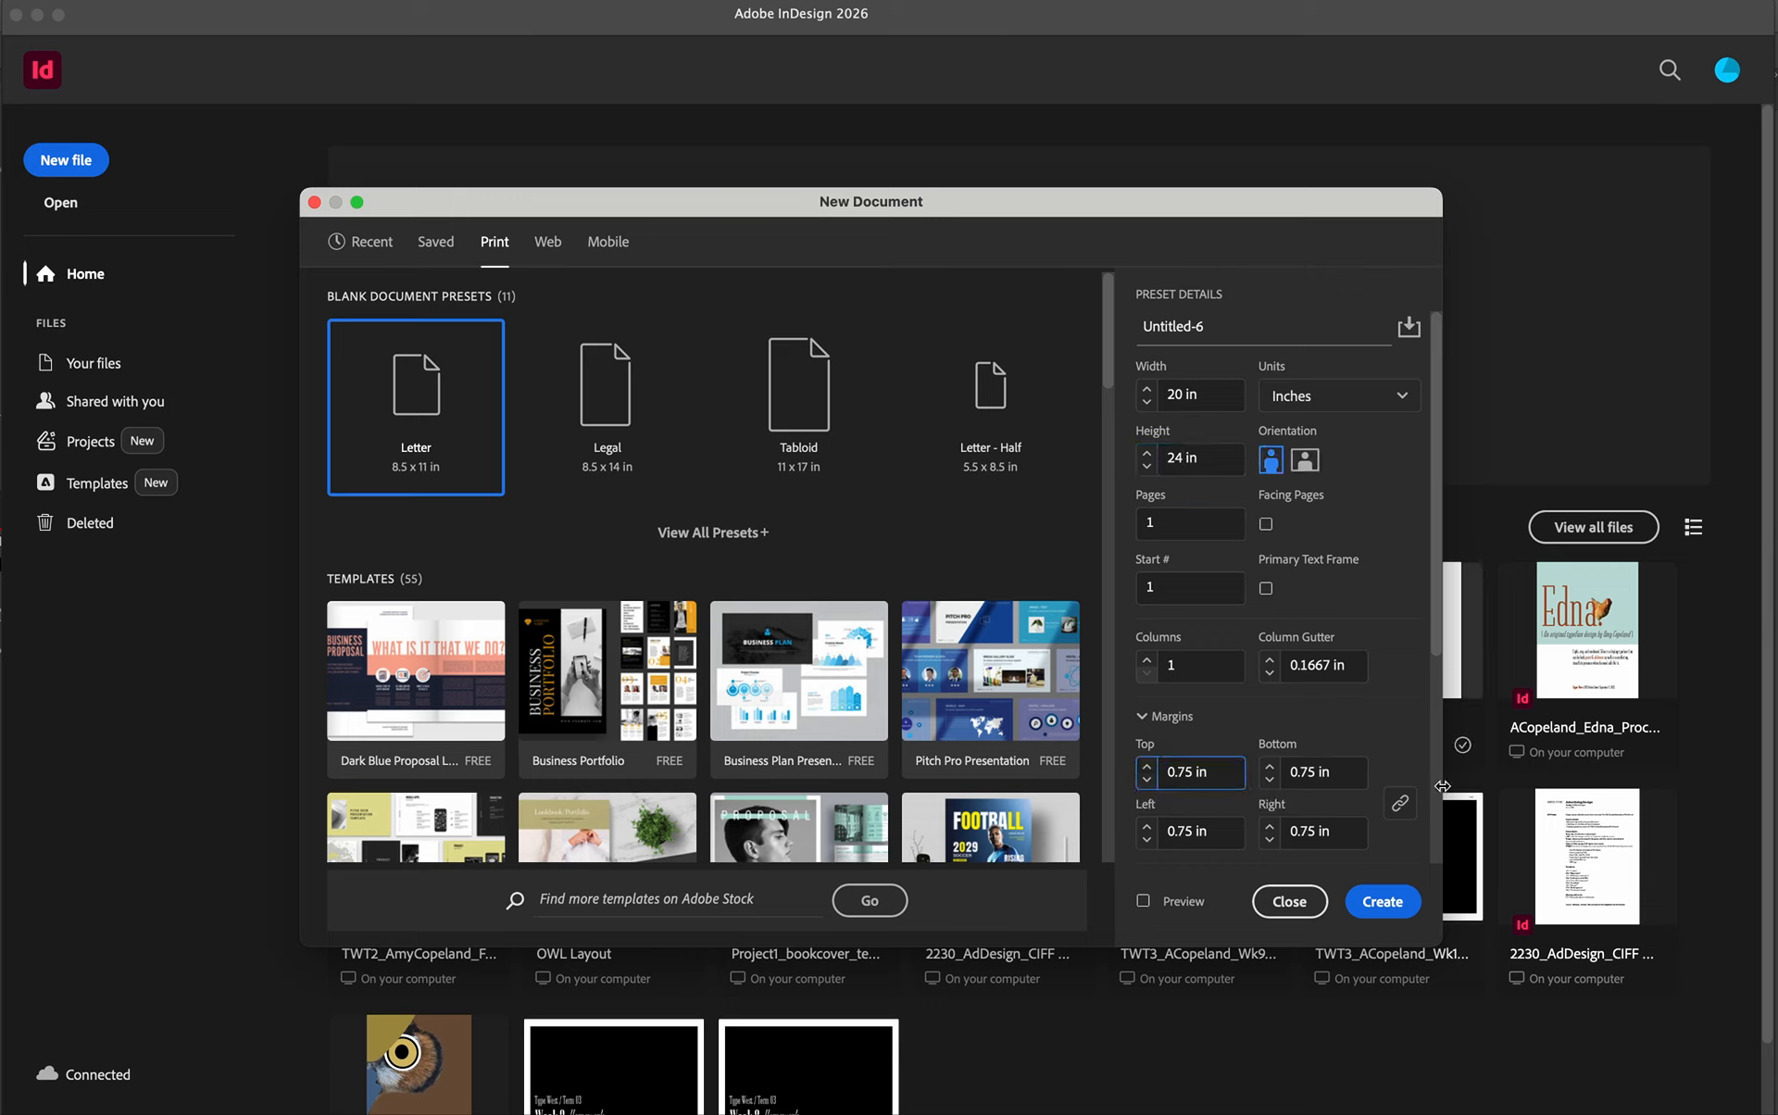
# - Set the document's bleed to 0.125 in on all sides and create it
pyautogui.scroll(-2, 1319, 791)
pyautogui.scroll(-2, 1320, 795)
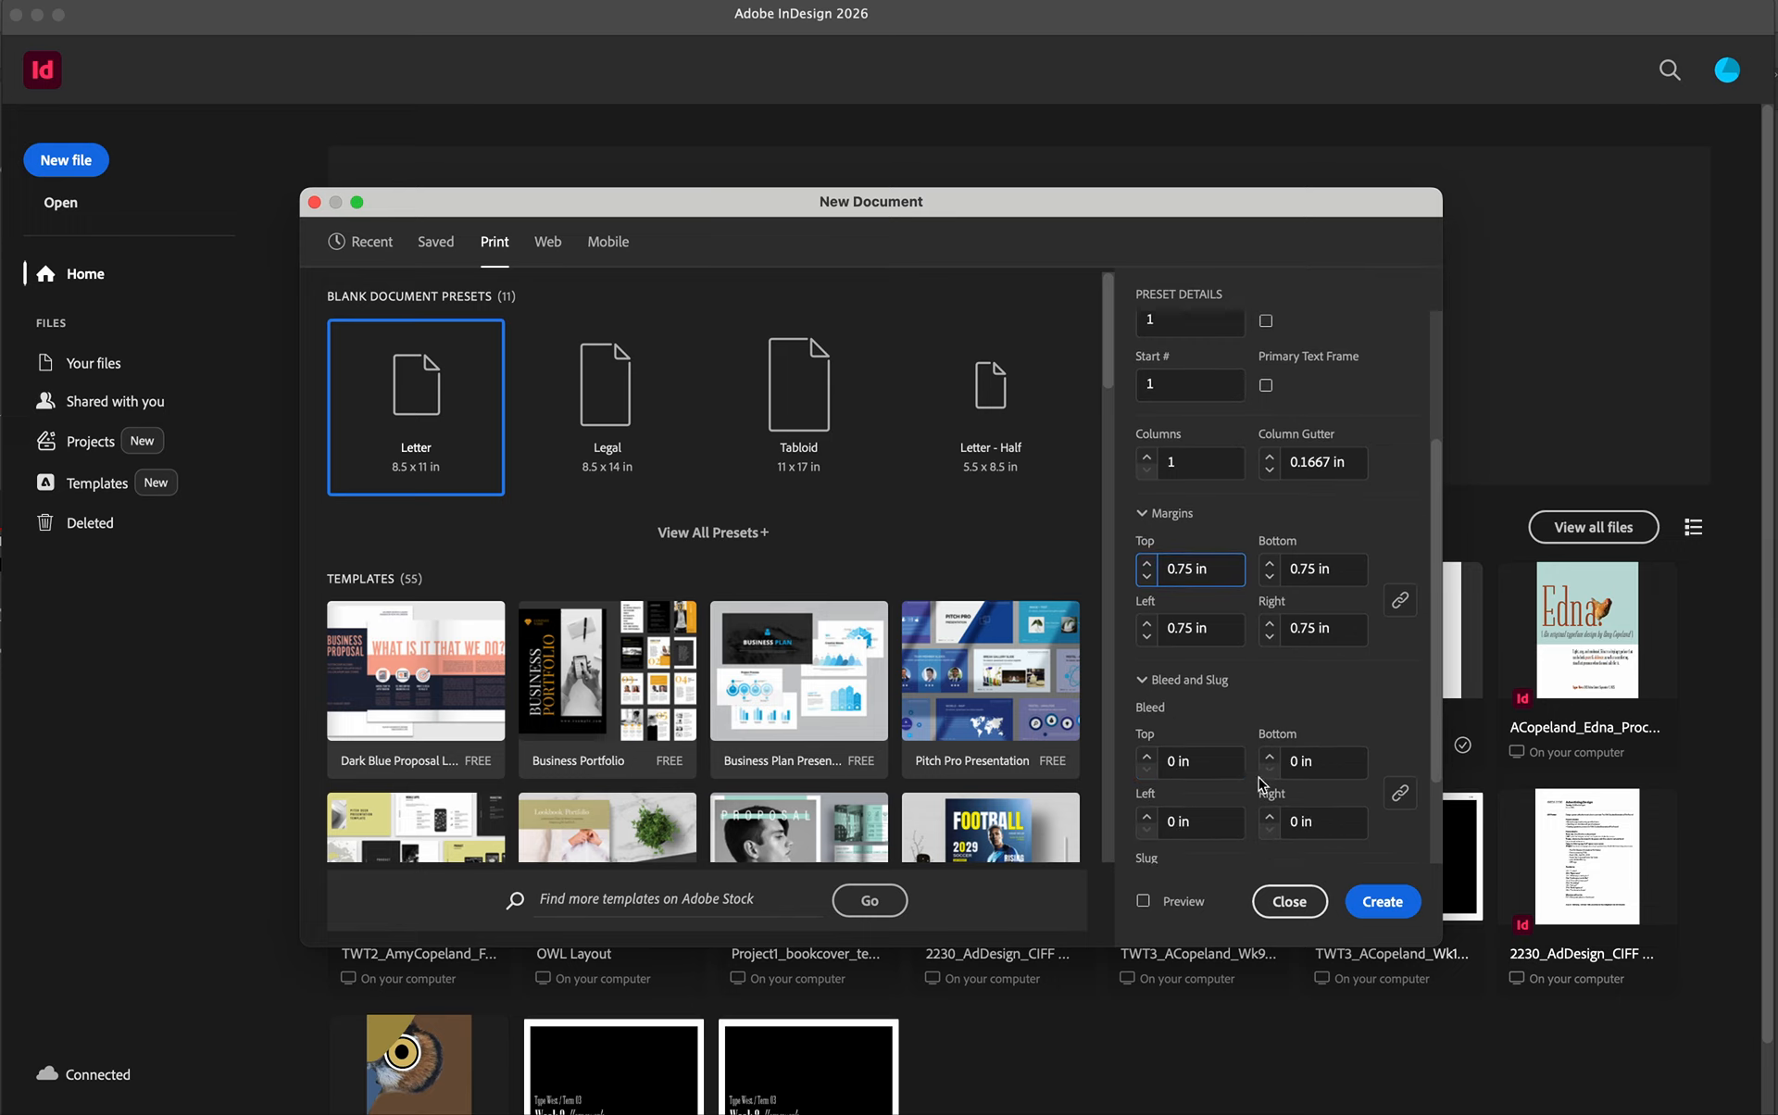
pyautogui.click(1173, 763)
pyautogui.write('.125')
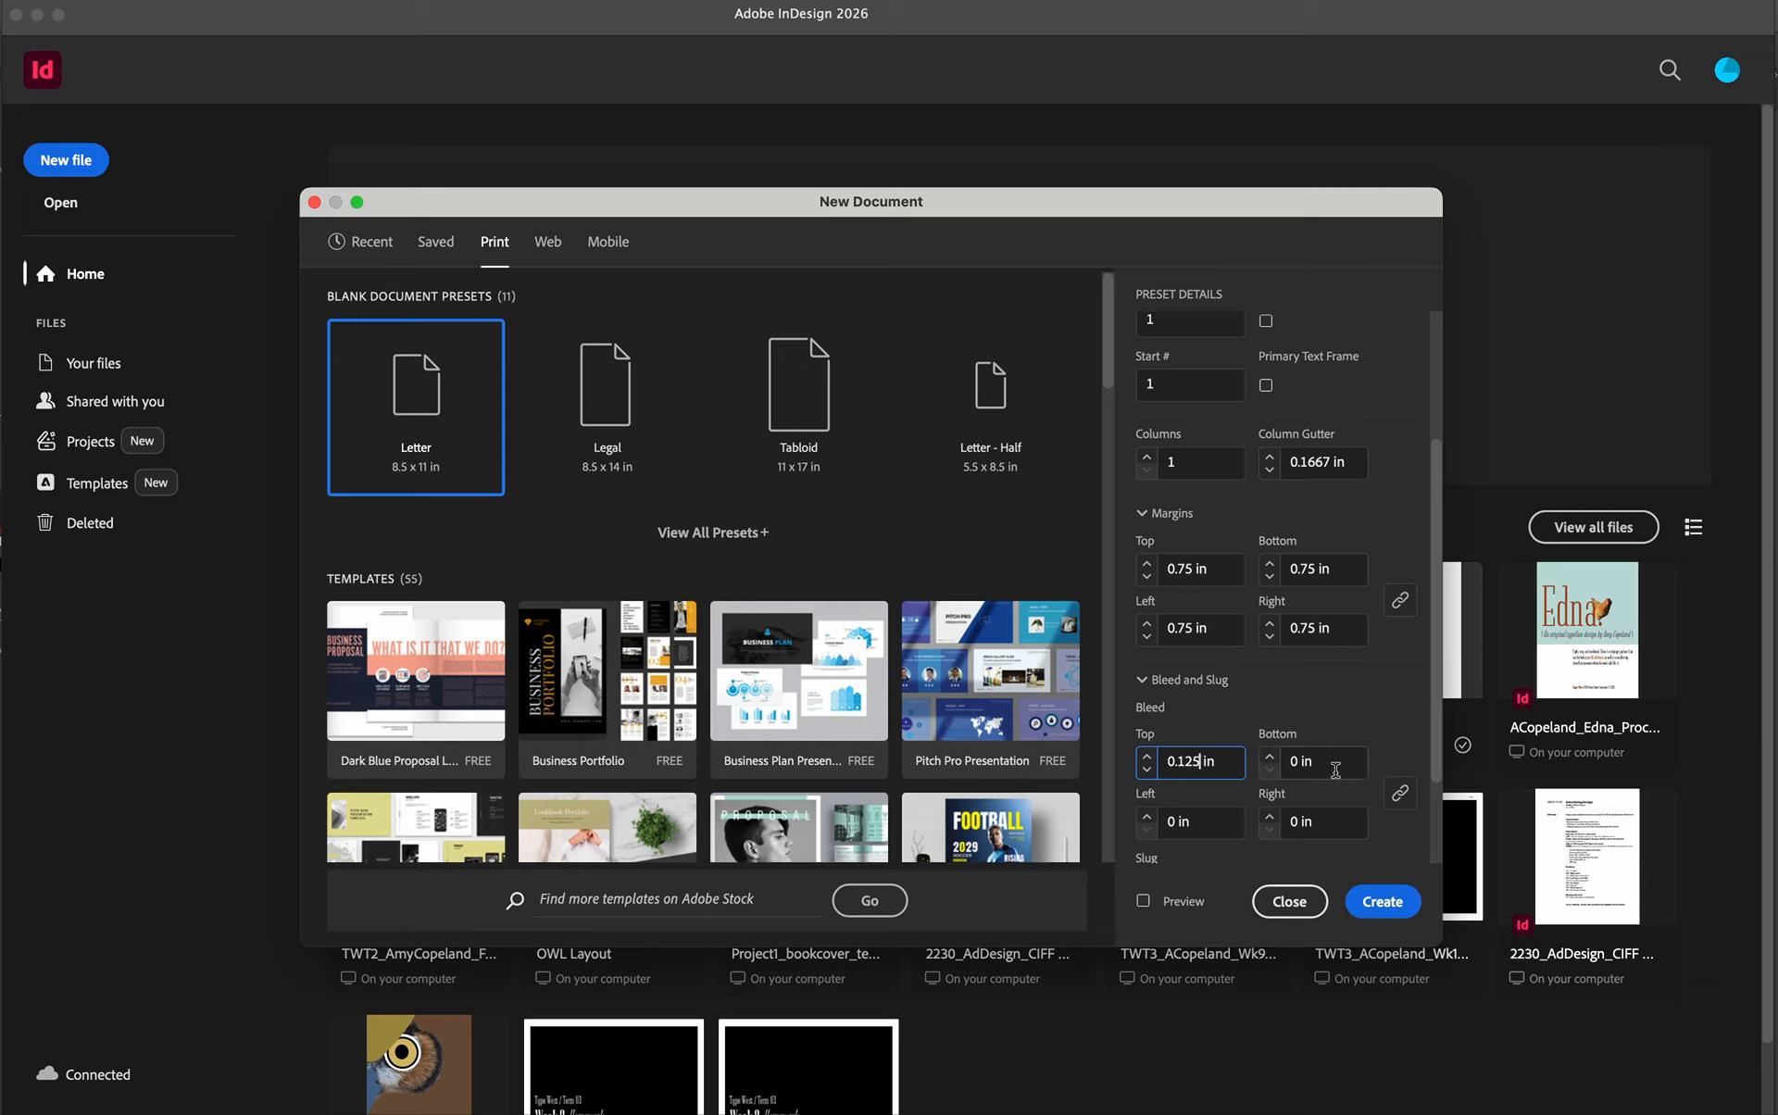
pyautogui.click(1309, 761)
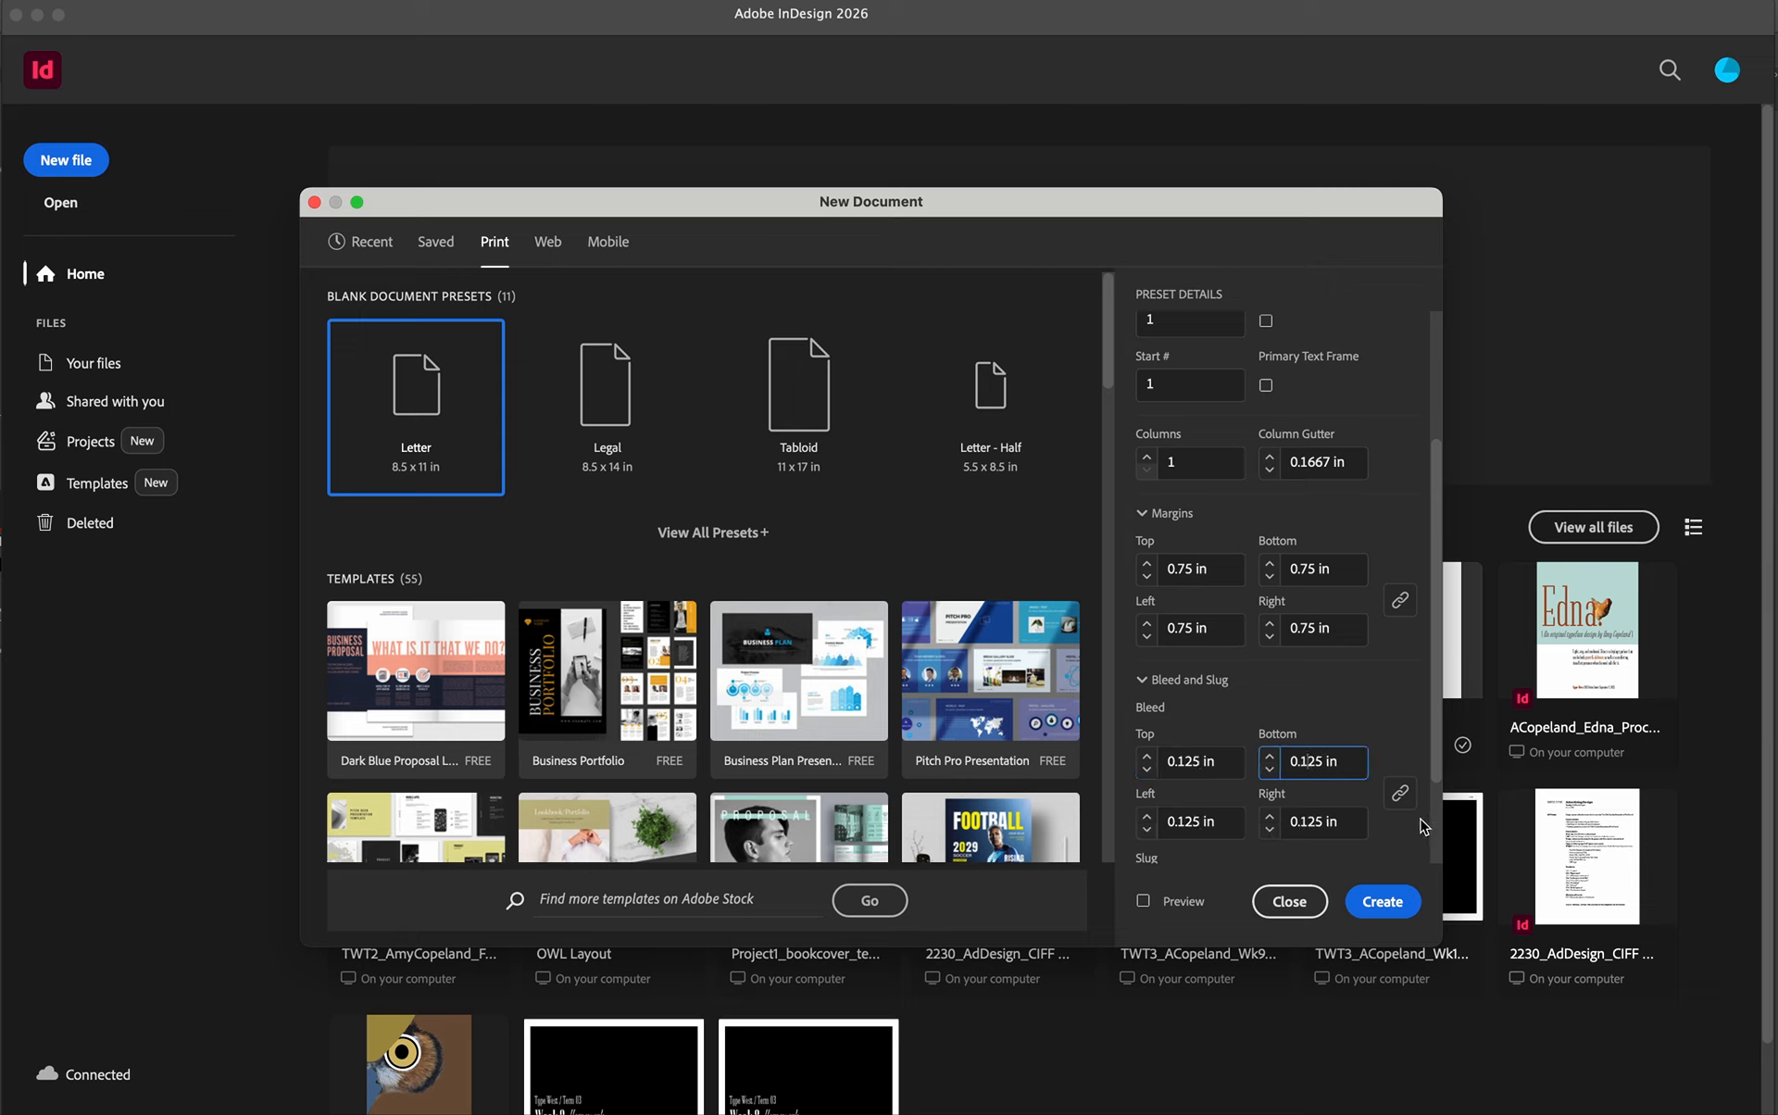
pyautogui.scroll(4, 1295, 556)
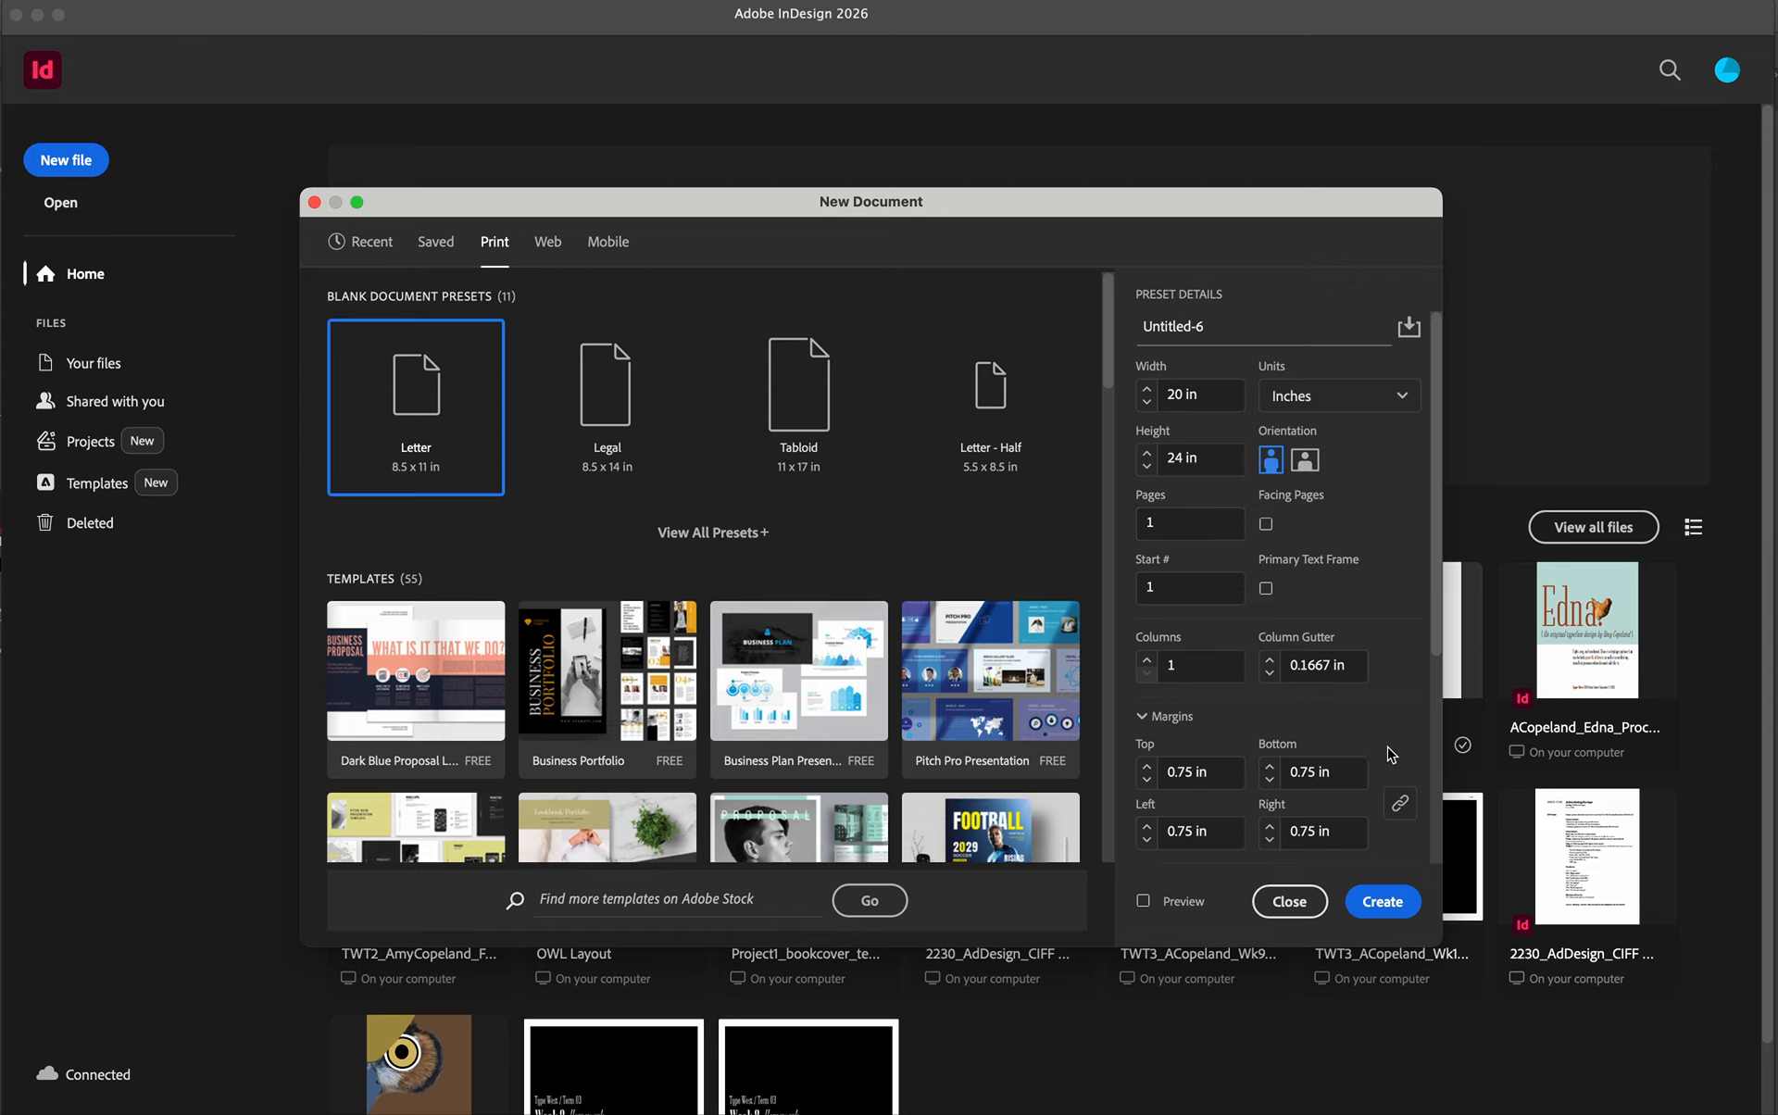
pyautogui.click(1389, 901)
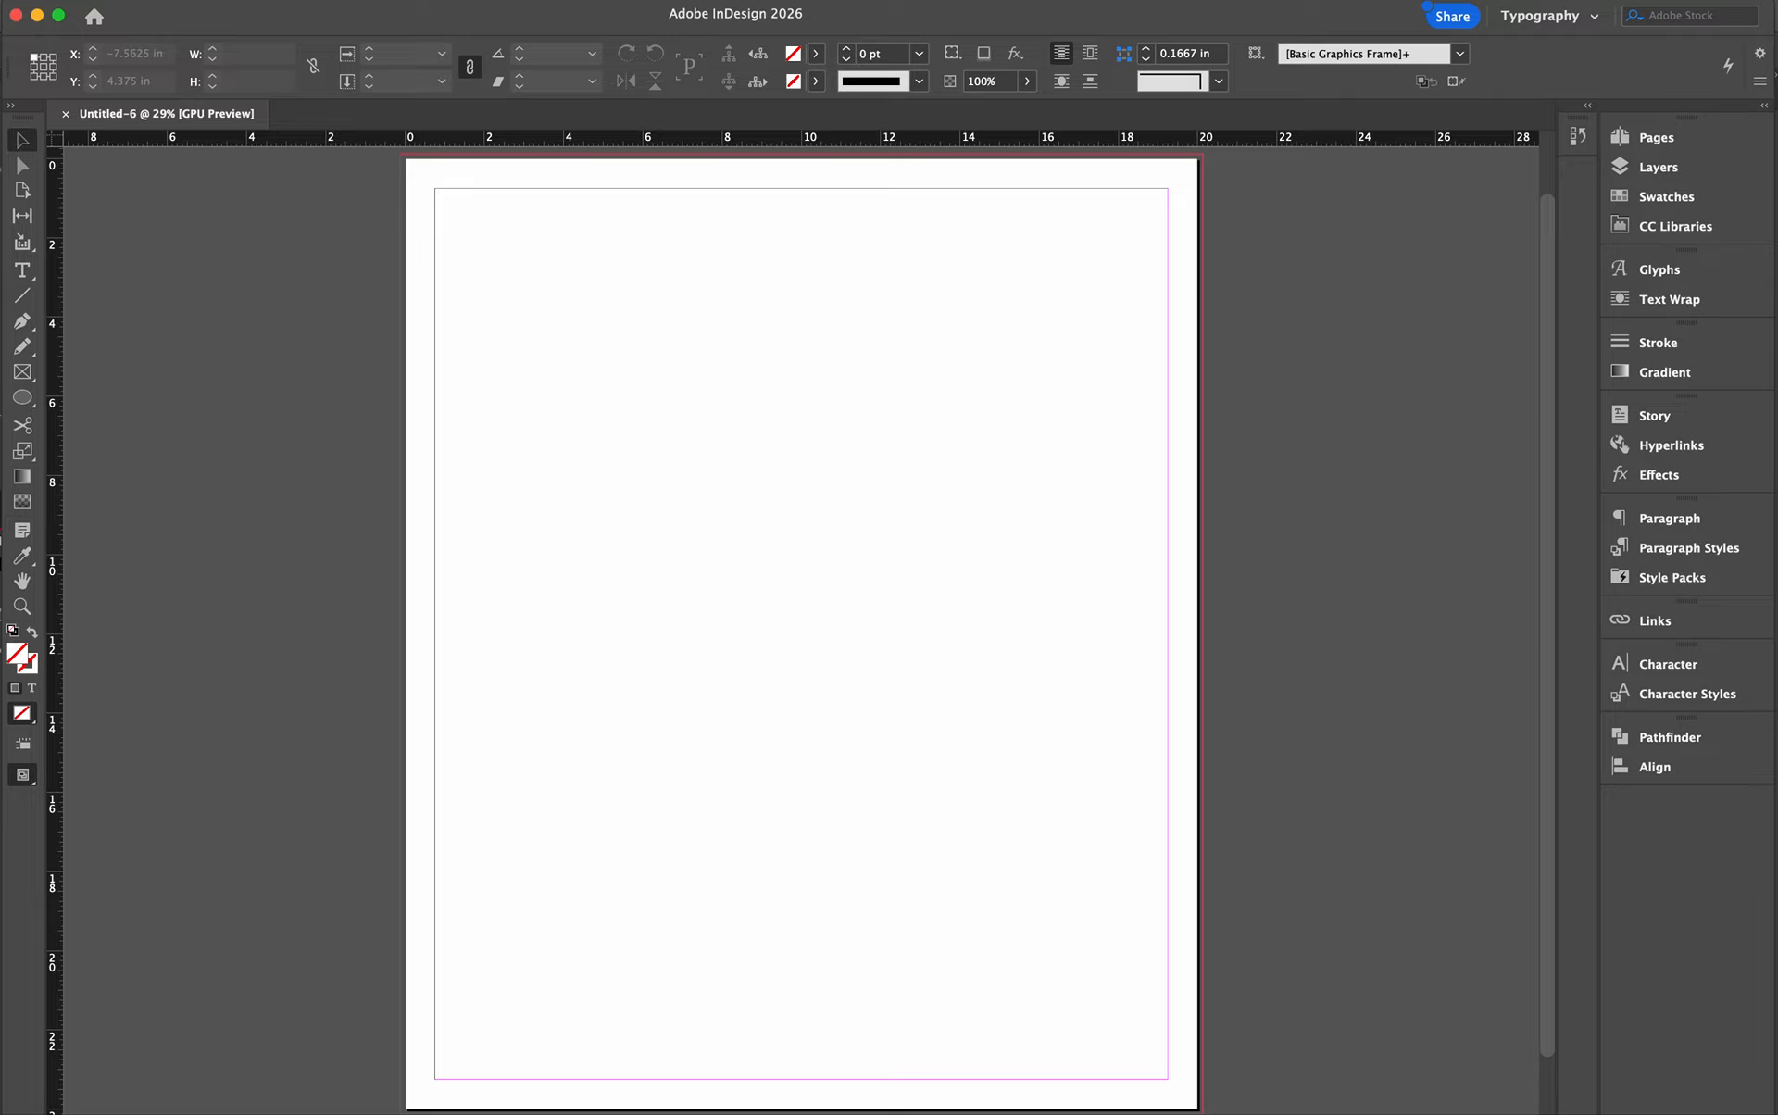
# - Start creating ruler guides for the page with 6 rows and 5 columns
pyautogui.click(200, 1)
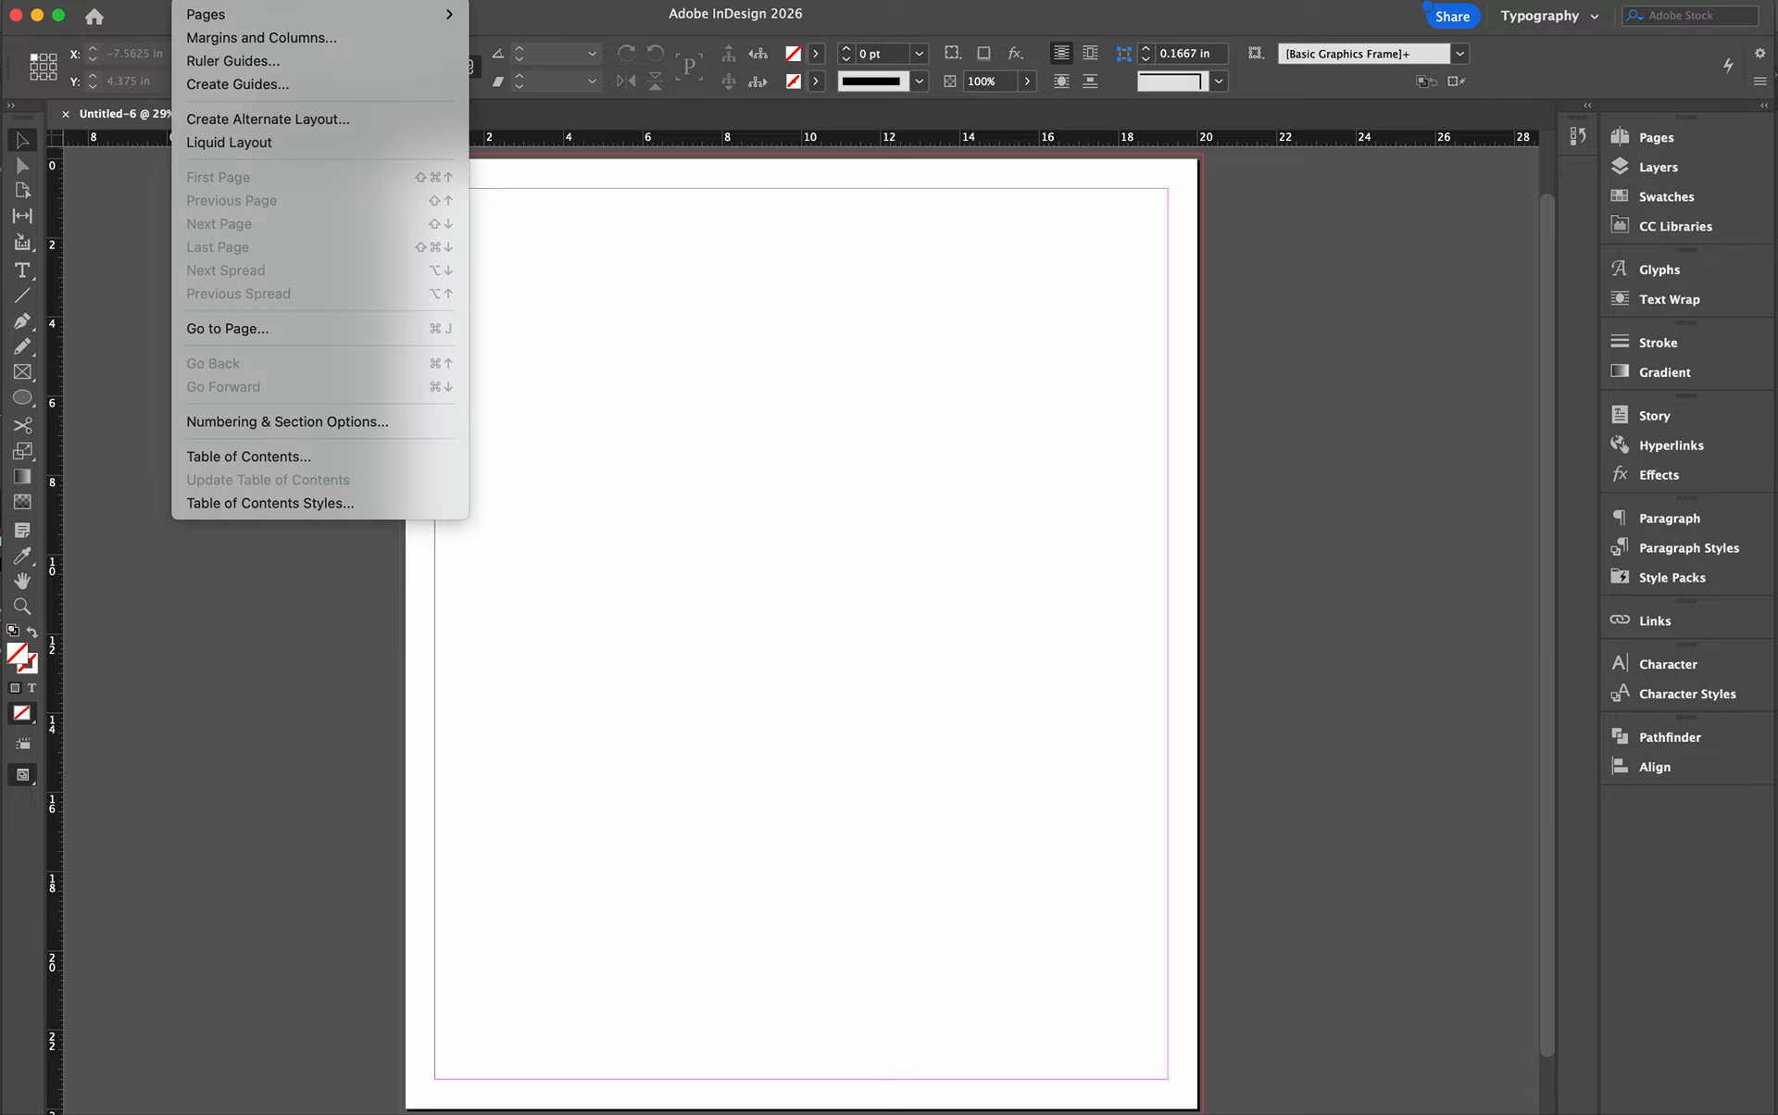
pyautogui.click(212, 84)
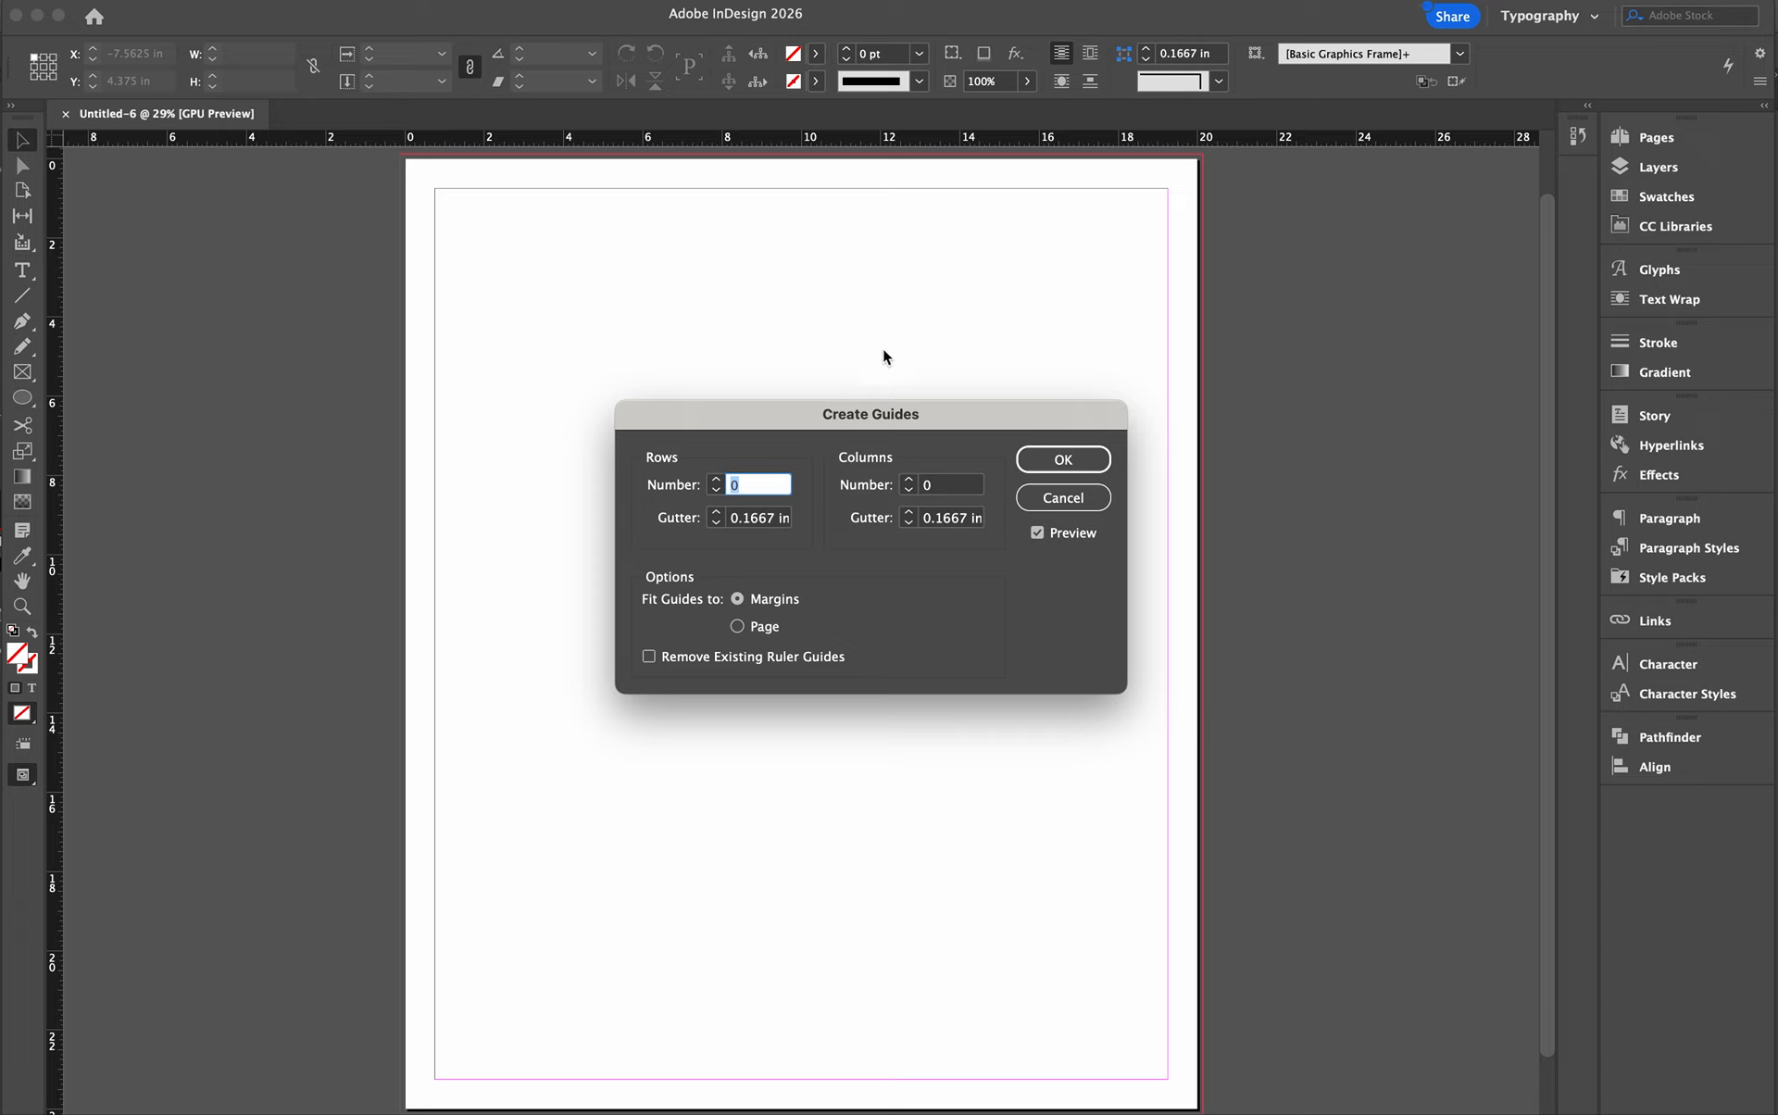
pyautogui.click(717, 480)
pyautogui.click(716, 479)
pyautogui.click(716, 479)
pyautogui.click(717, 479)
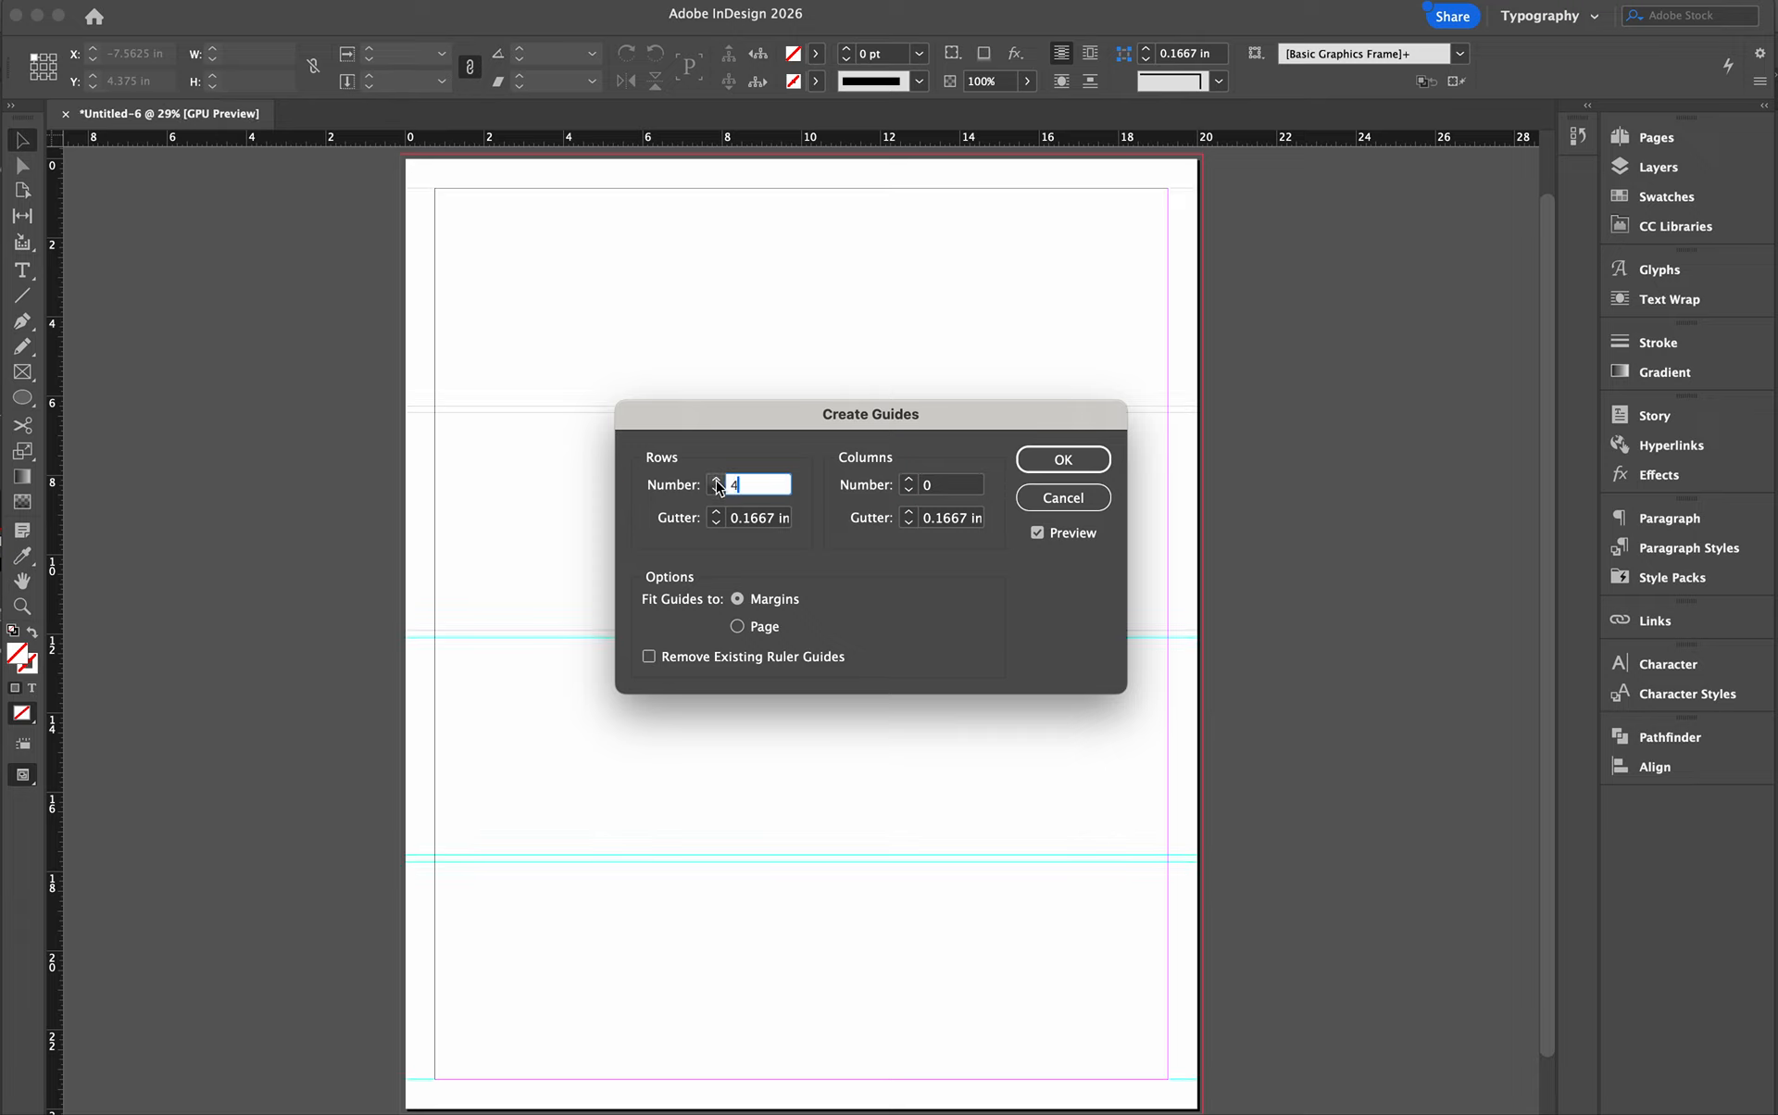
pyautogui.click(717, 480)
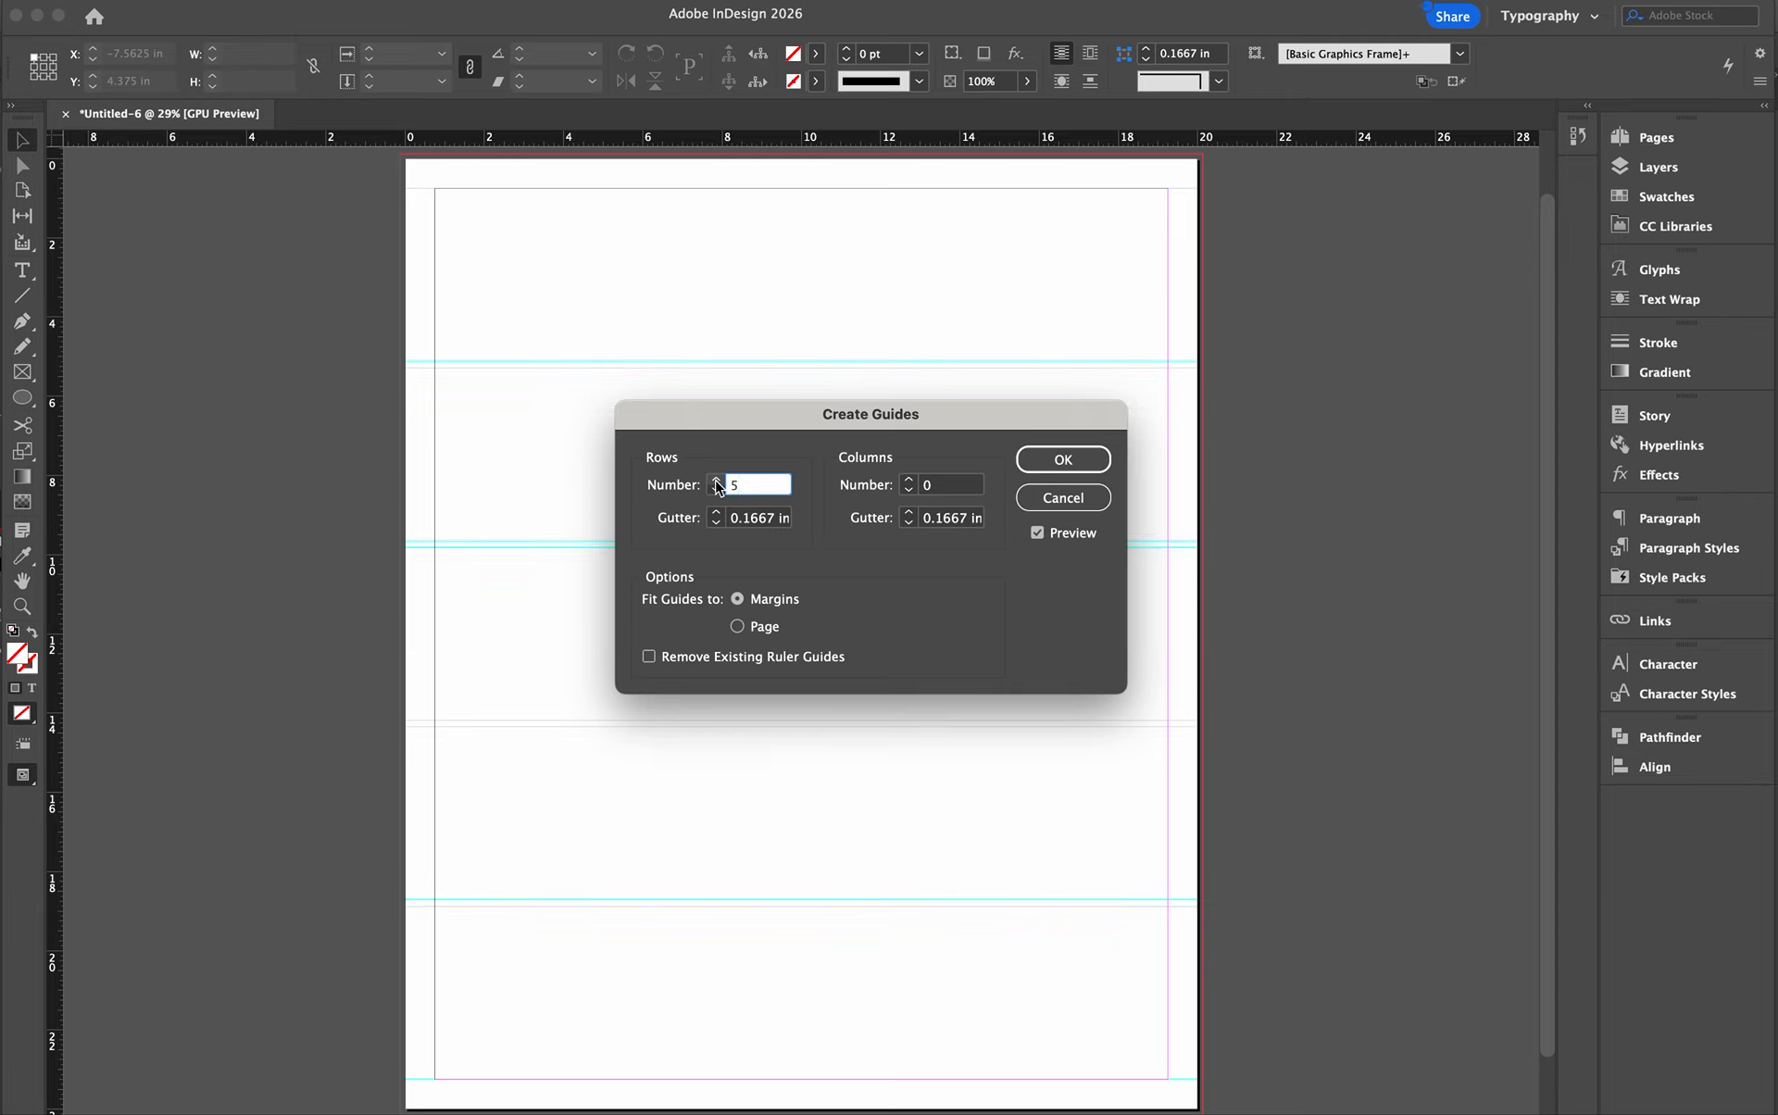
pyautogui.click(717, 480)
pyautogui.click(908, 480)
pyautogui.click(909, 480)
pyautogui.click(908, 480)
pyautogui.click(908, 479)
pyautogui.click(908, 479)
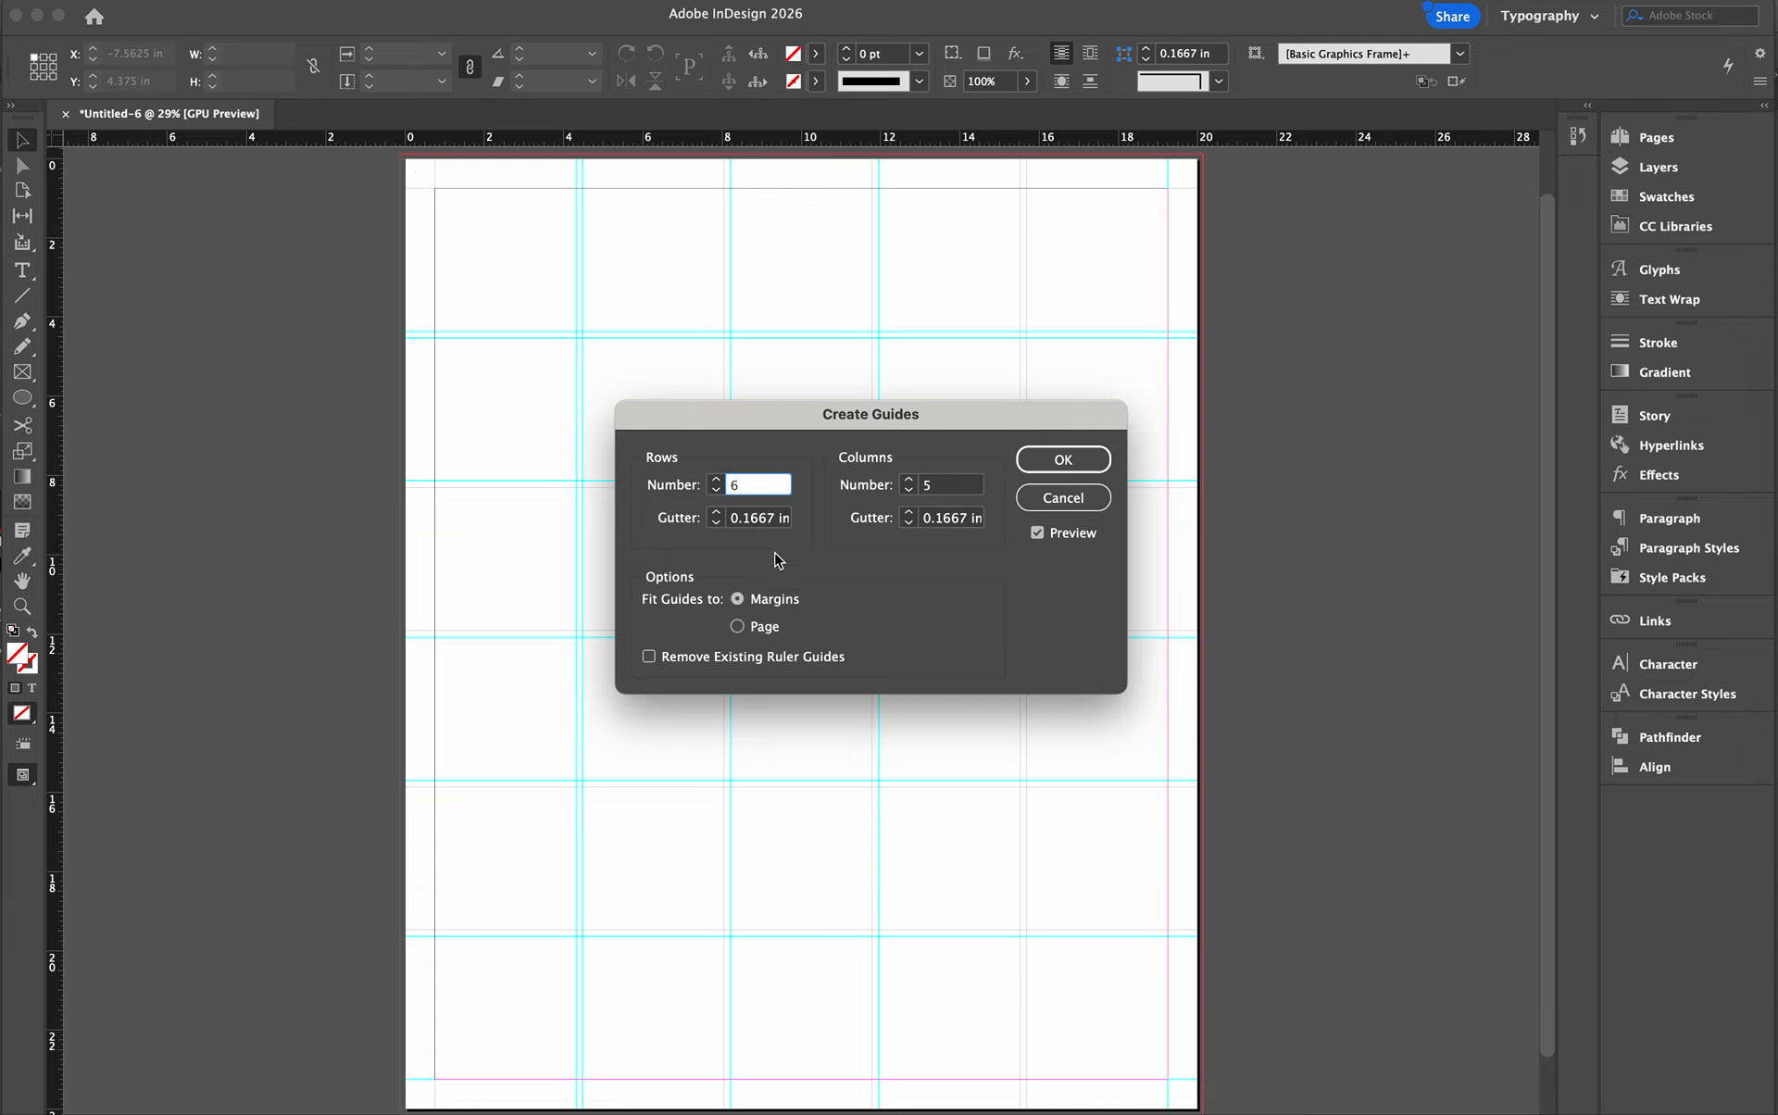
# - Try fitting the guides to the page, return the fit to the margins, and toggle the guide preview off and on
pyautogui.click(737, 627)
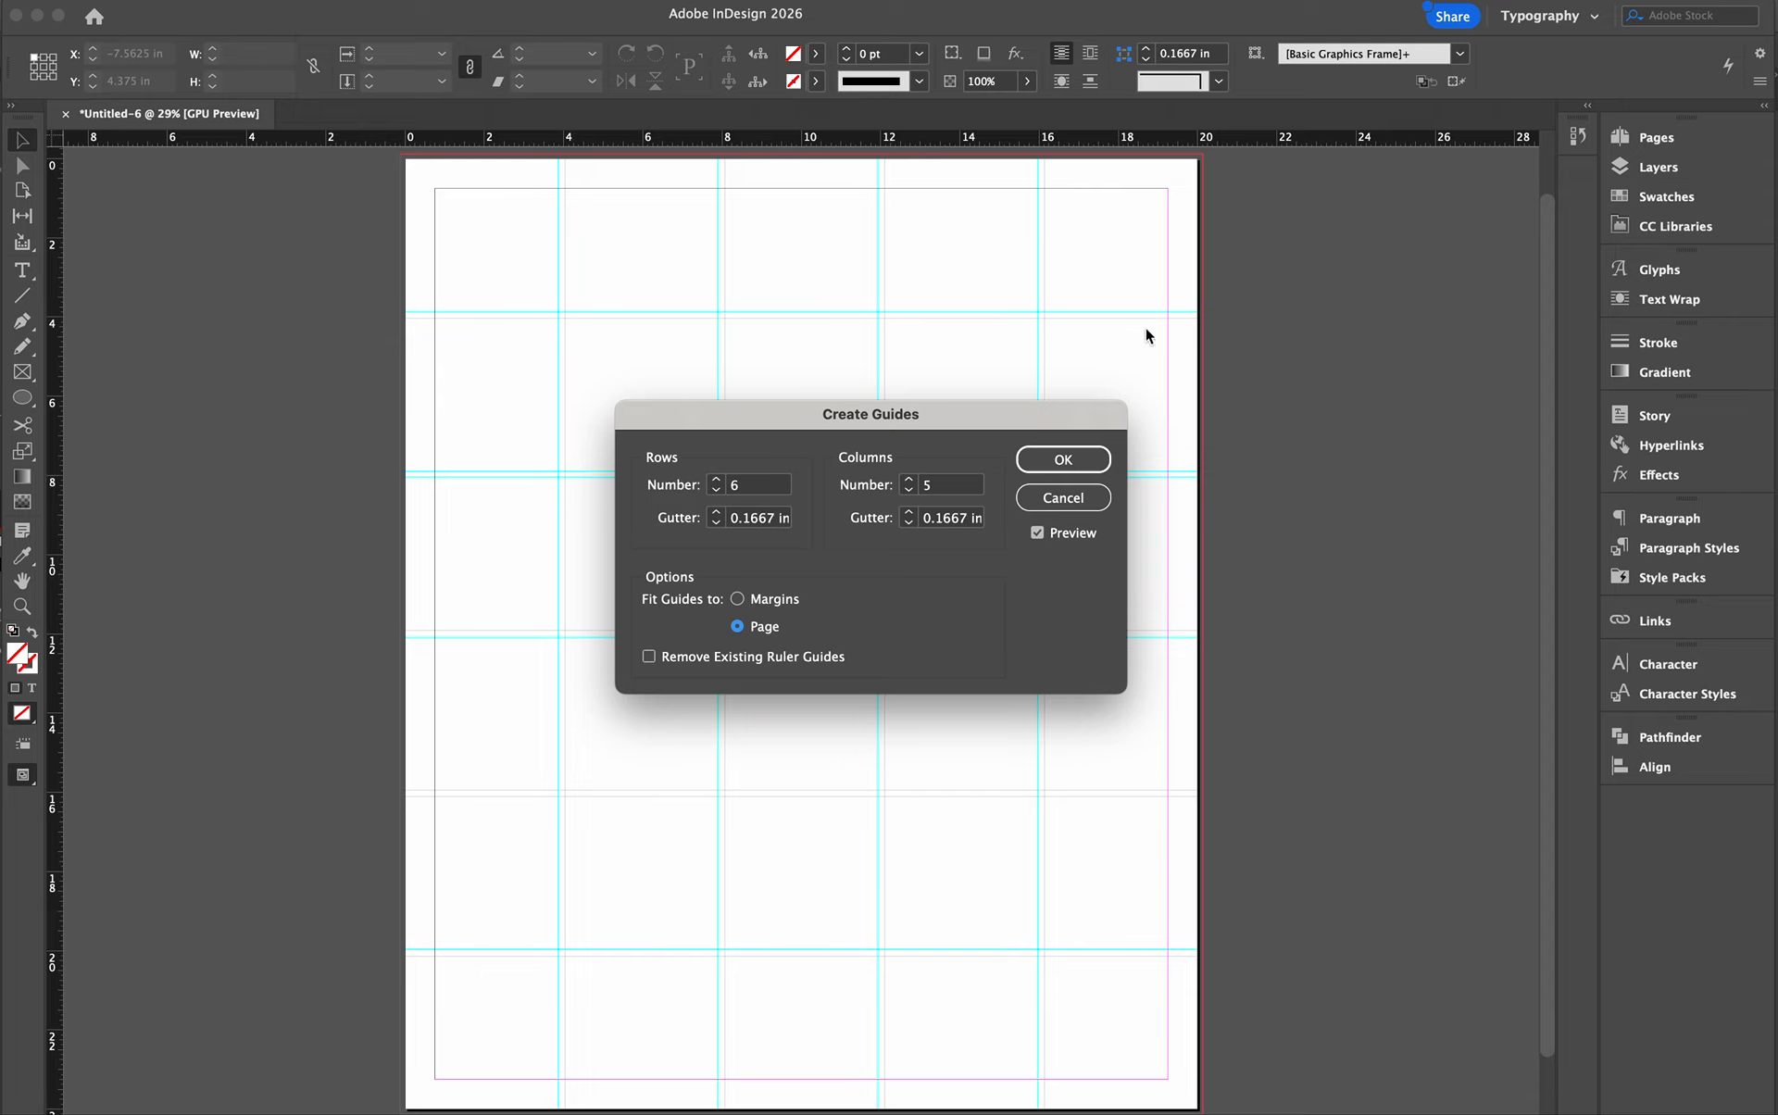
pyautogui.click(737, 599)
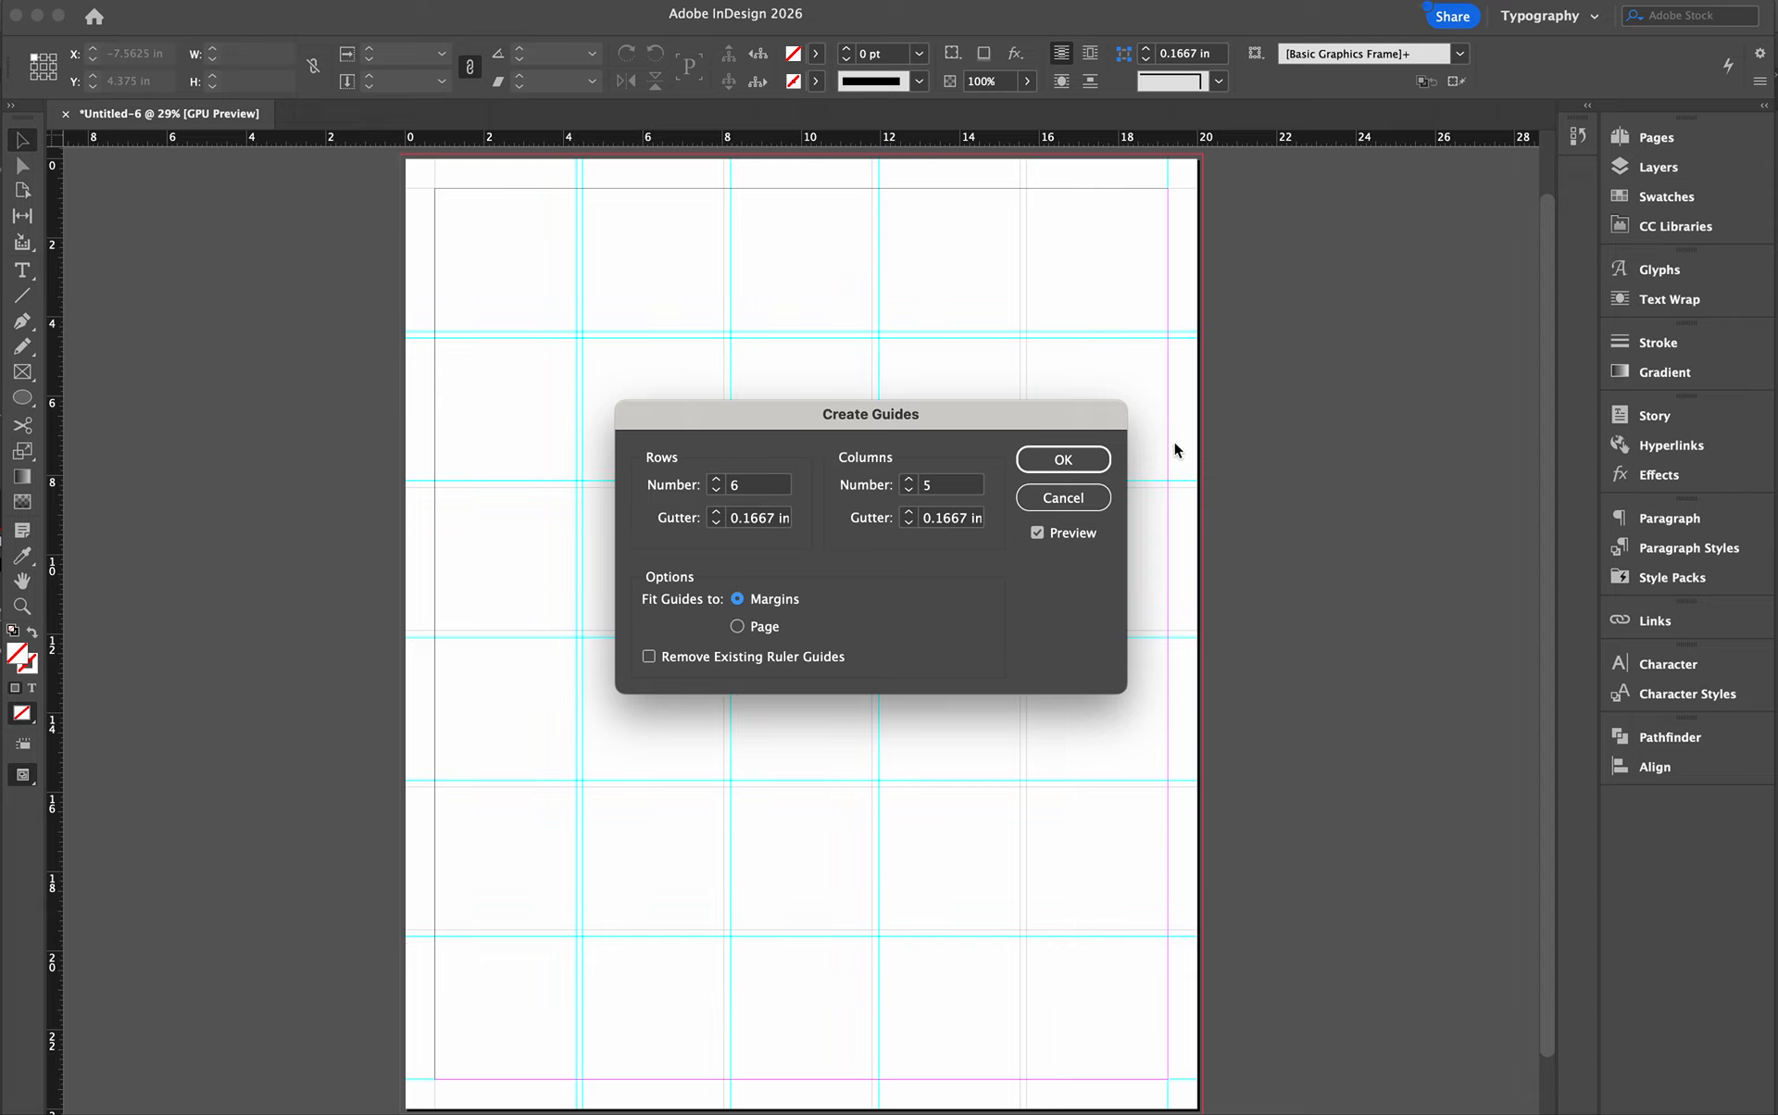
pyautogui.click(1037, 533)
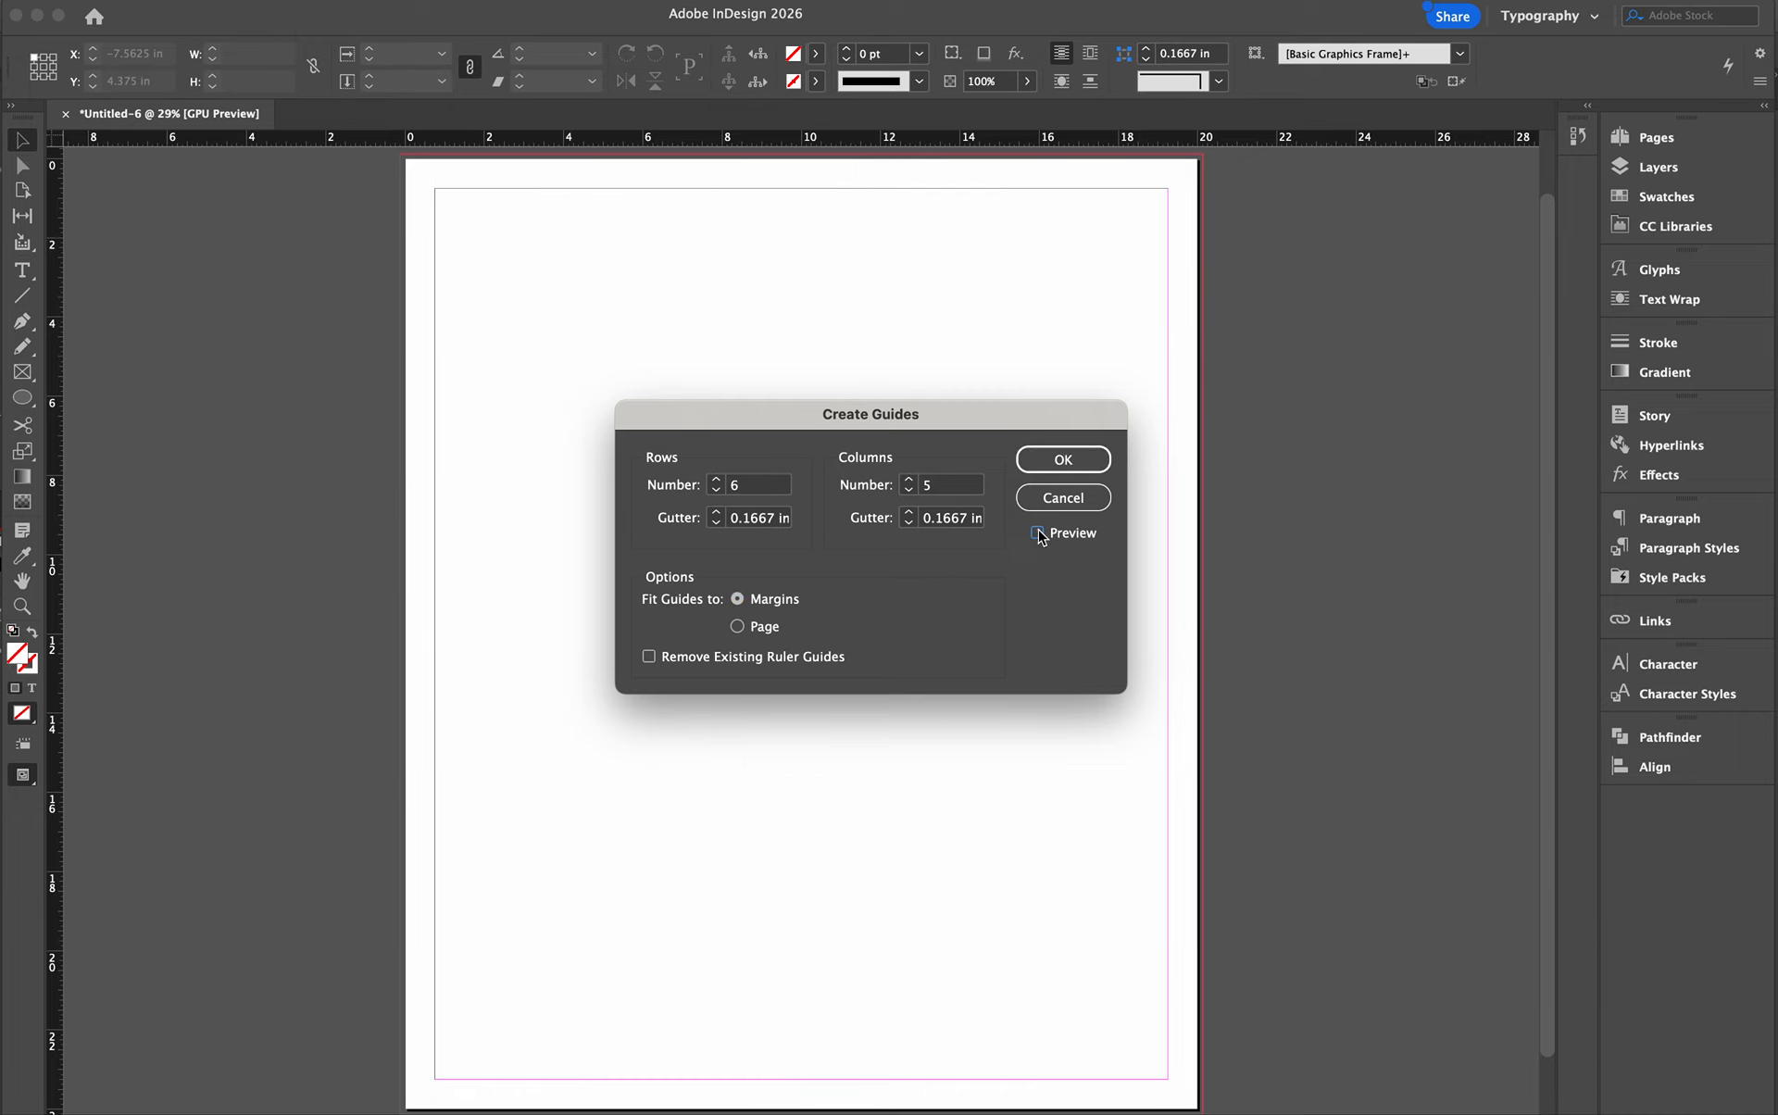
pyautogui.click(1037, 534)
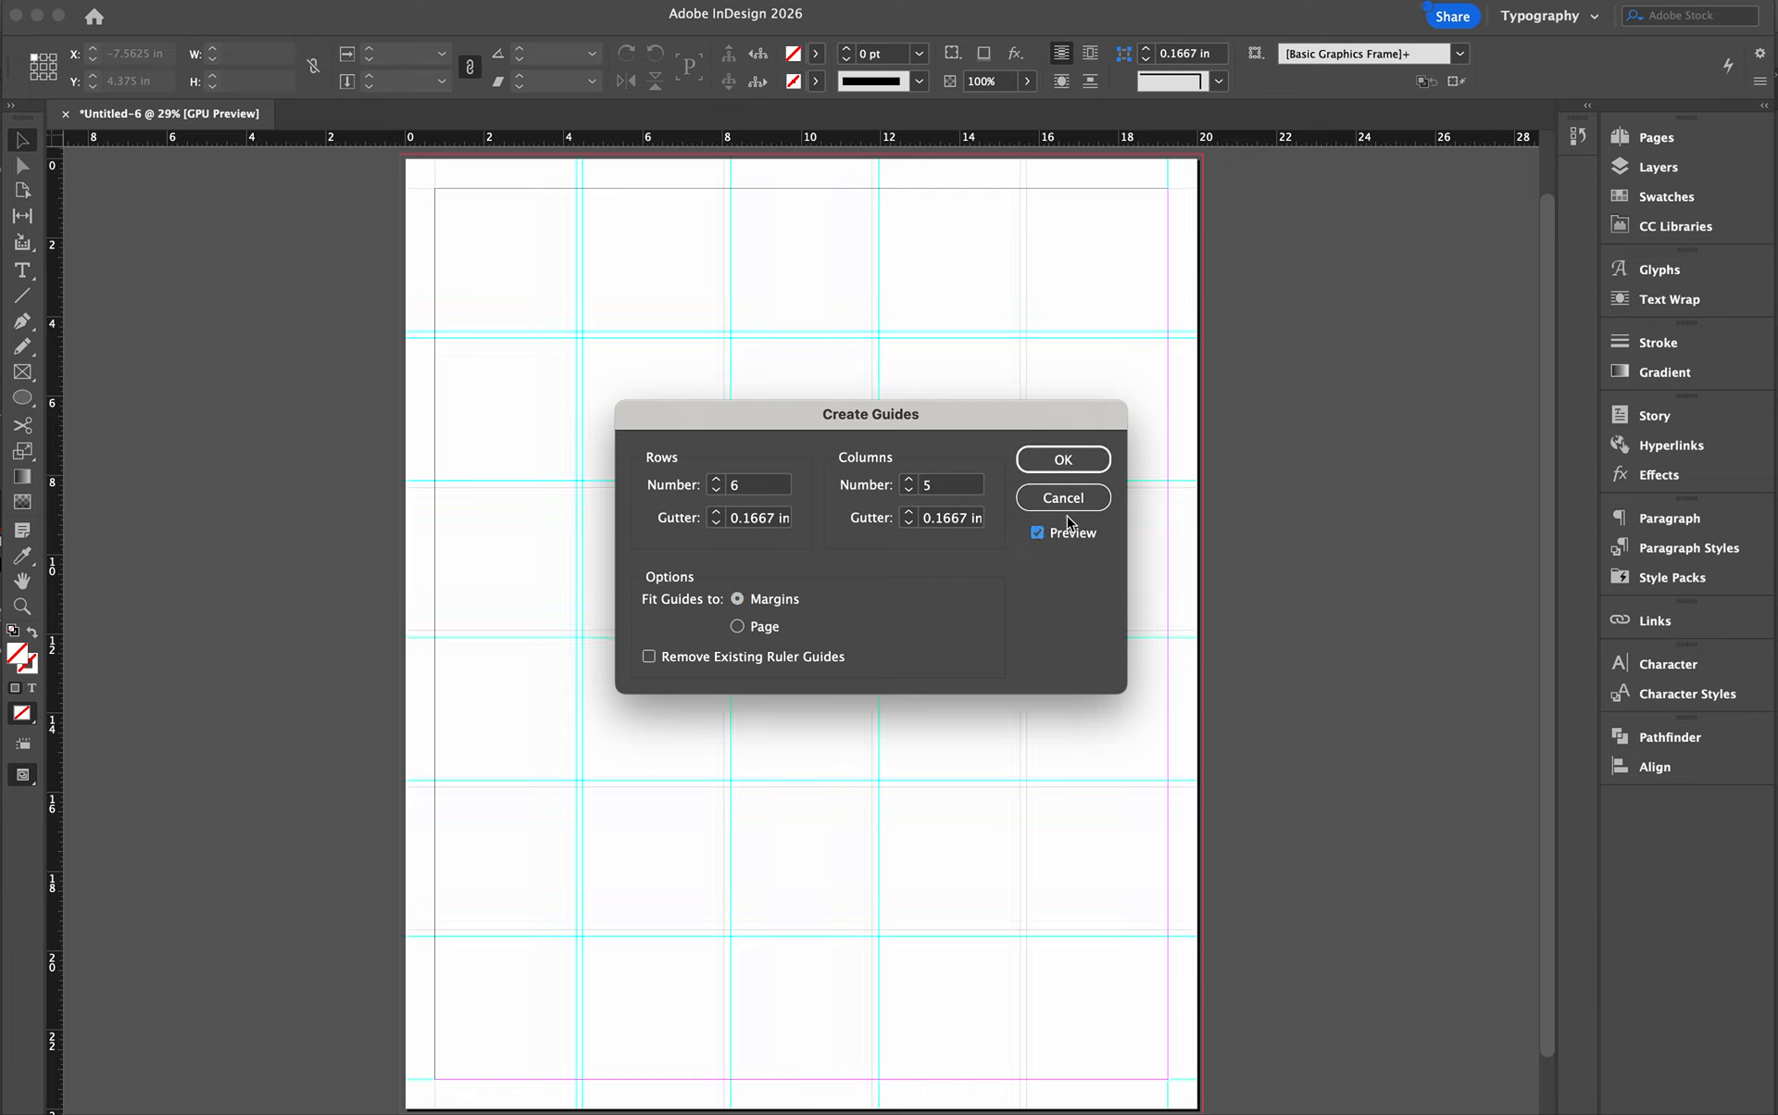
# - Set the row and column gutters to 0.25 in and create the guides
pyautogui.click(718, 512)
pyautogui.click(717, 512)
pyautogui.click(909, 513)
pyautogui.click(909, 513)
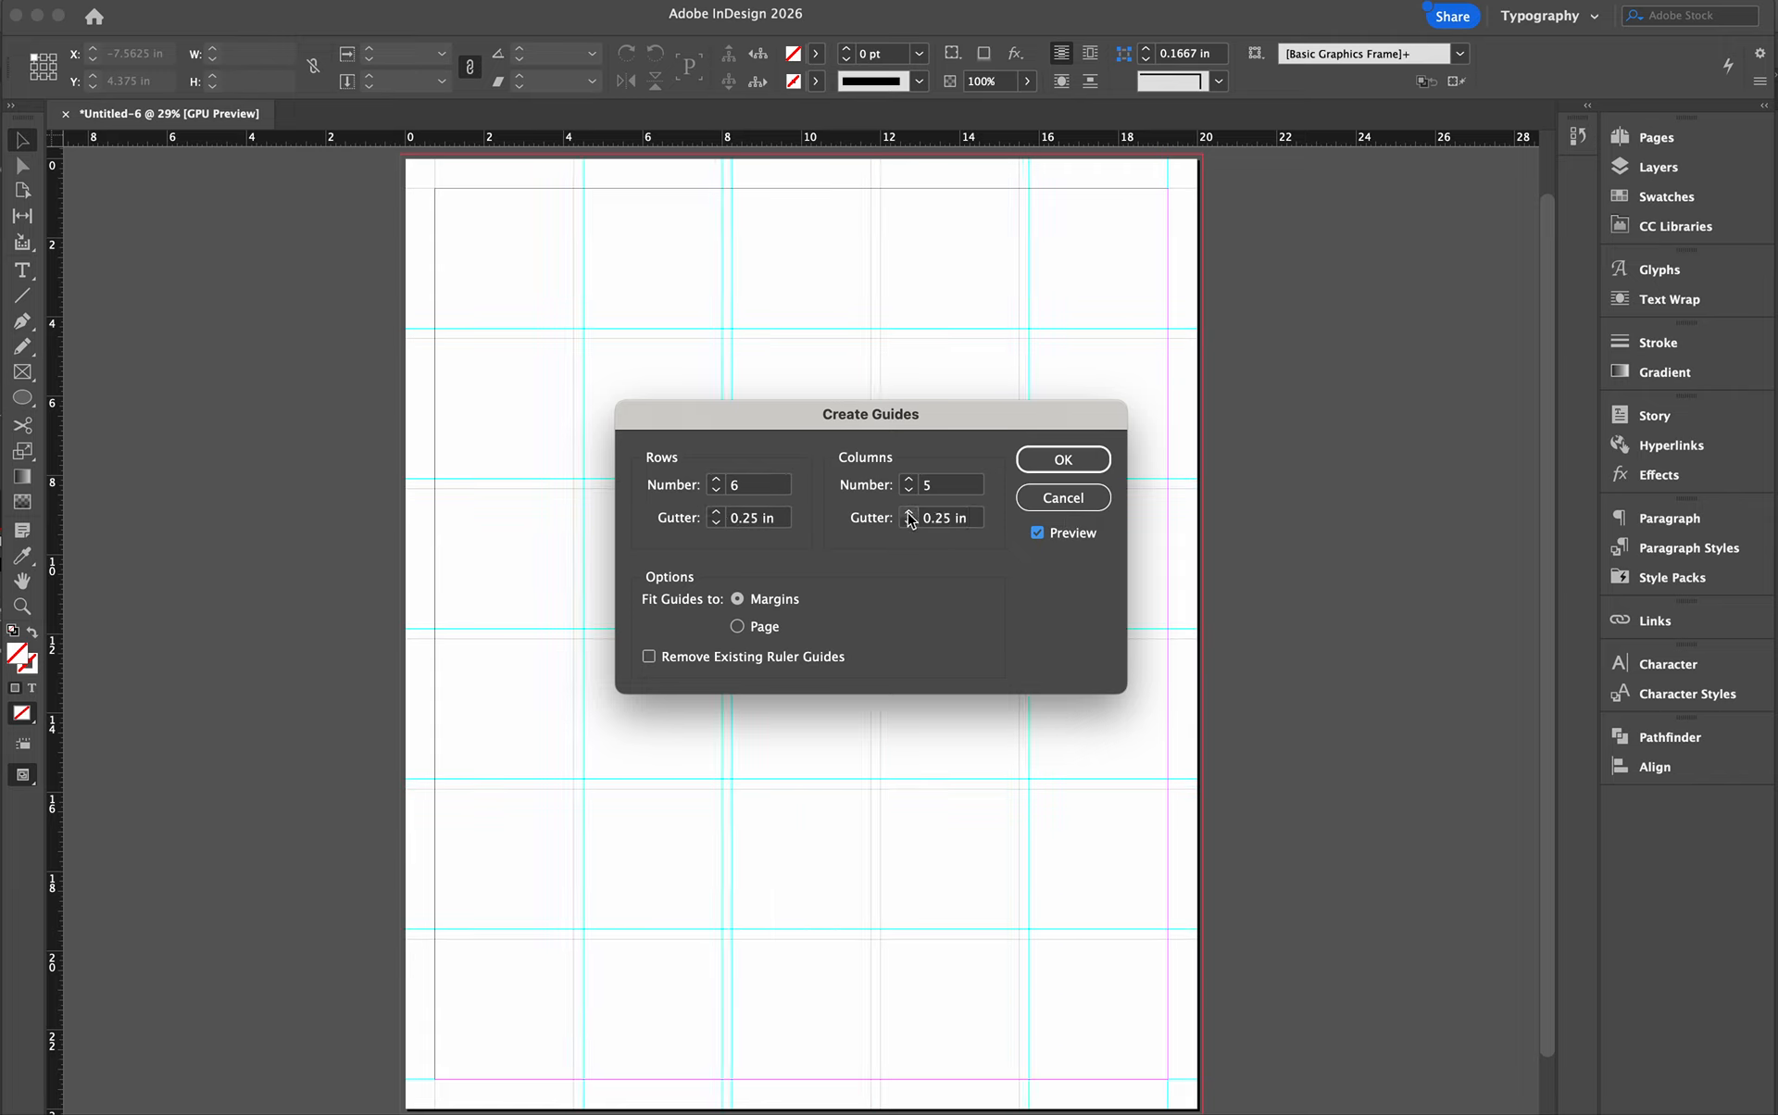
pyautogui.click(1089, 462)
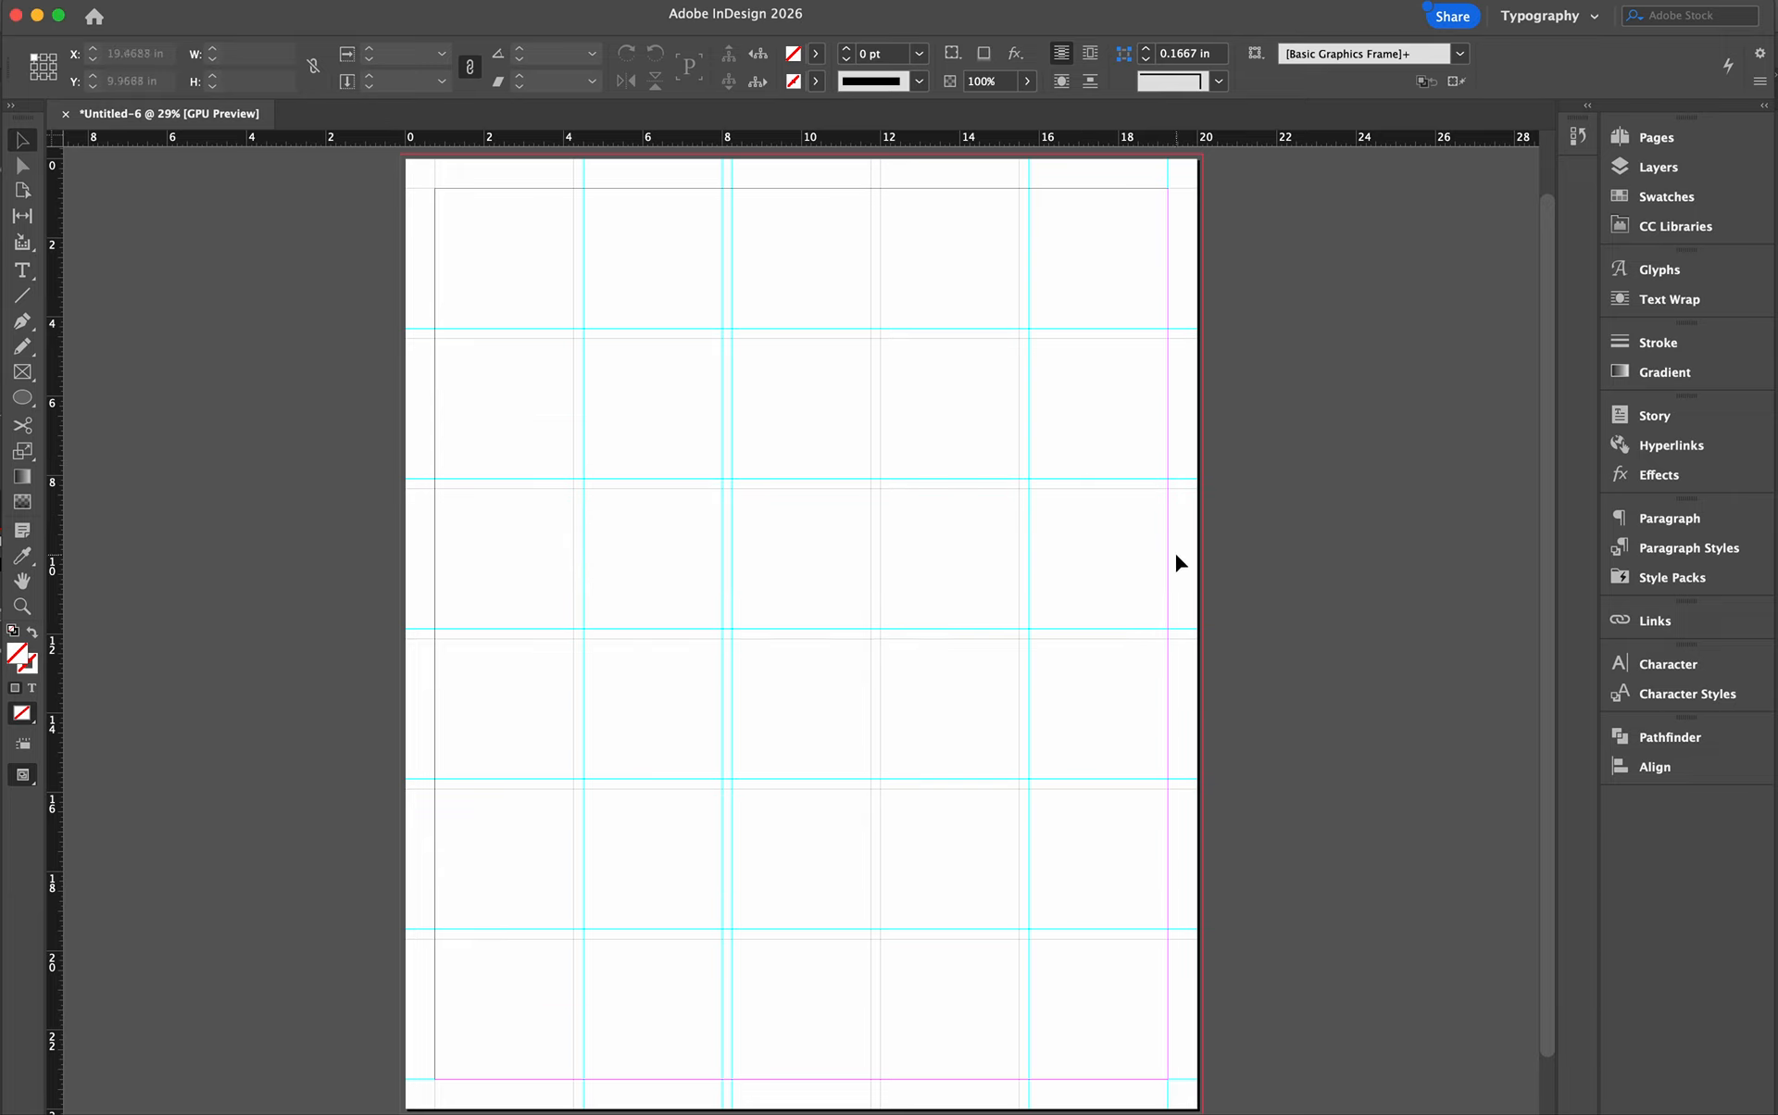